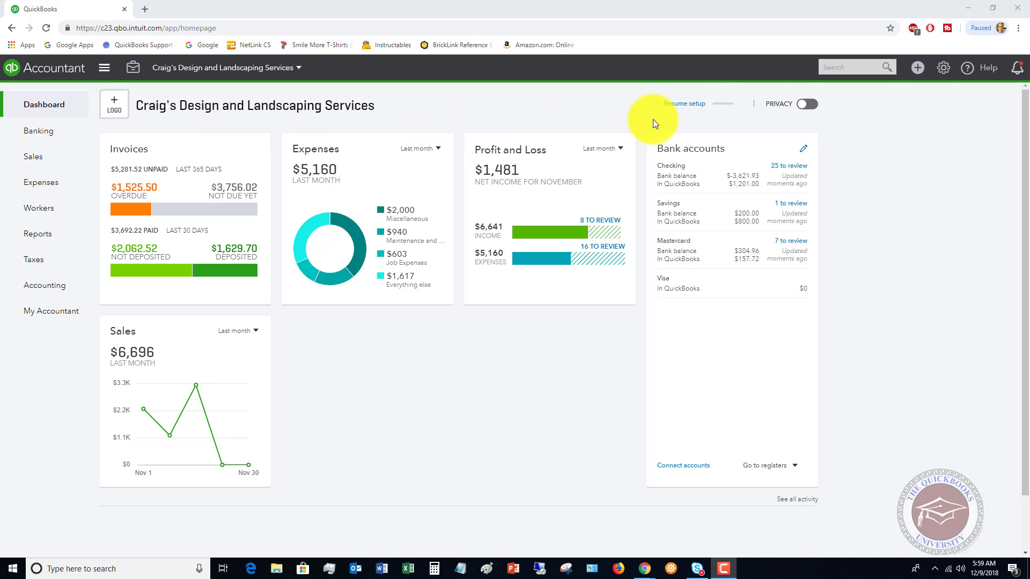
Step: In Advanced settings, turn on class tracking with one class assigned to each transaction row
click(944, 68)
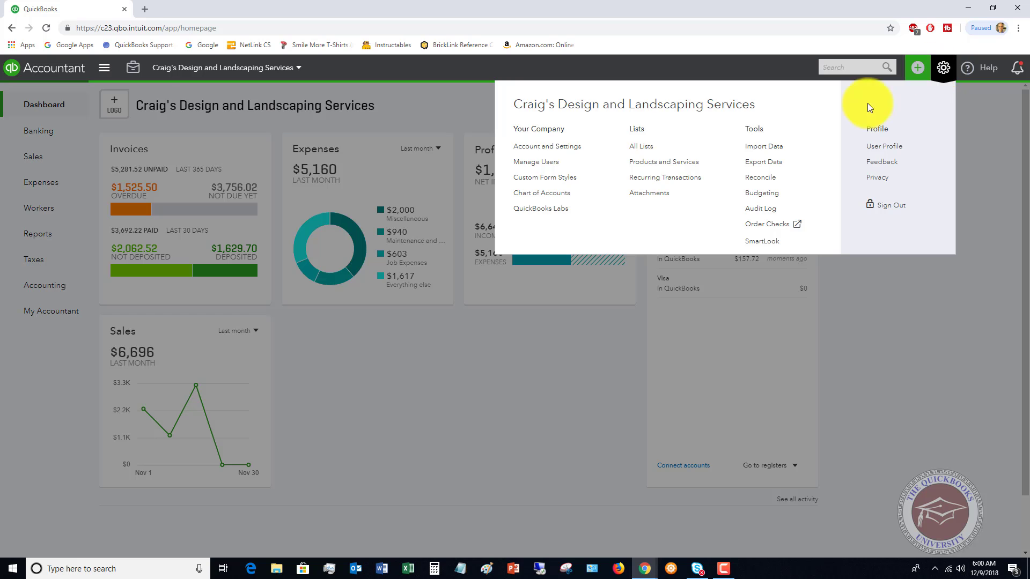
click(545, 148)
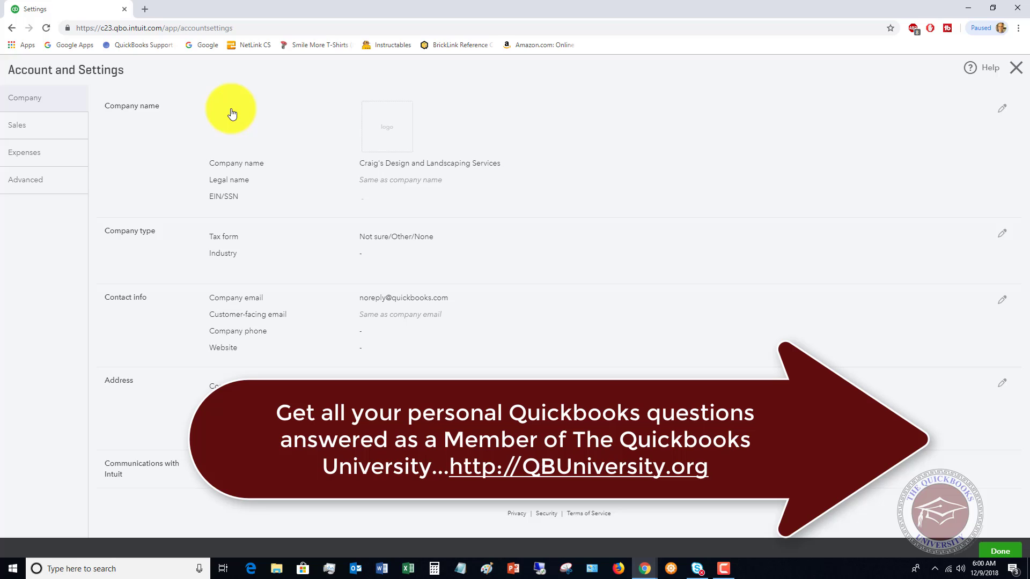
click(50, 182)
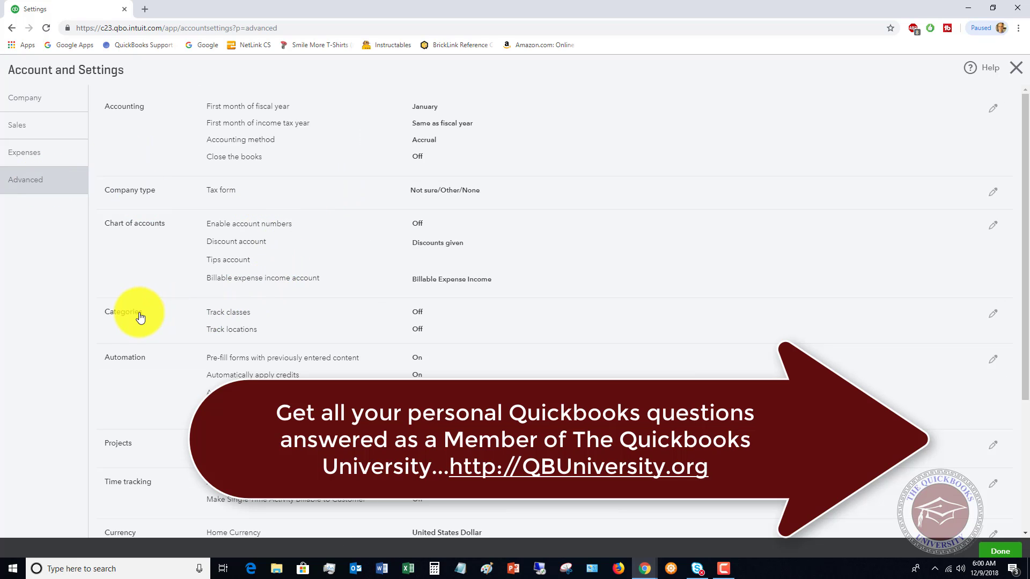
click(420, 318)
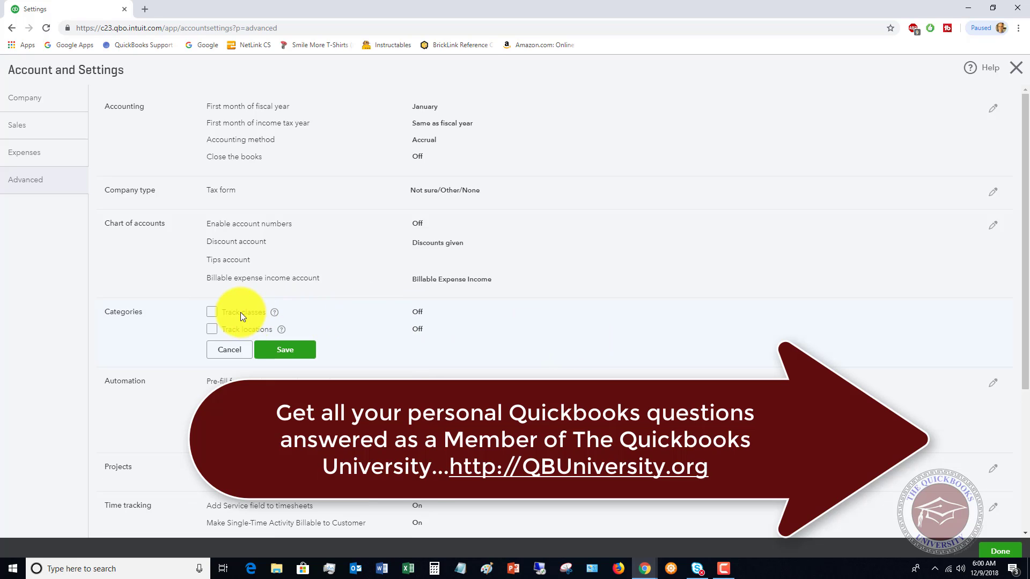
click(211, 312)
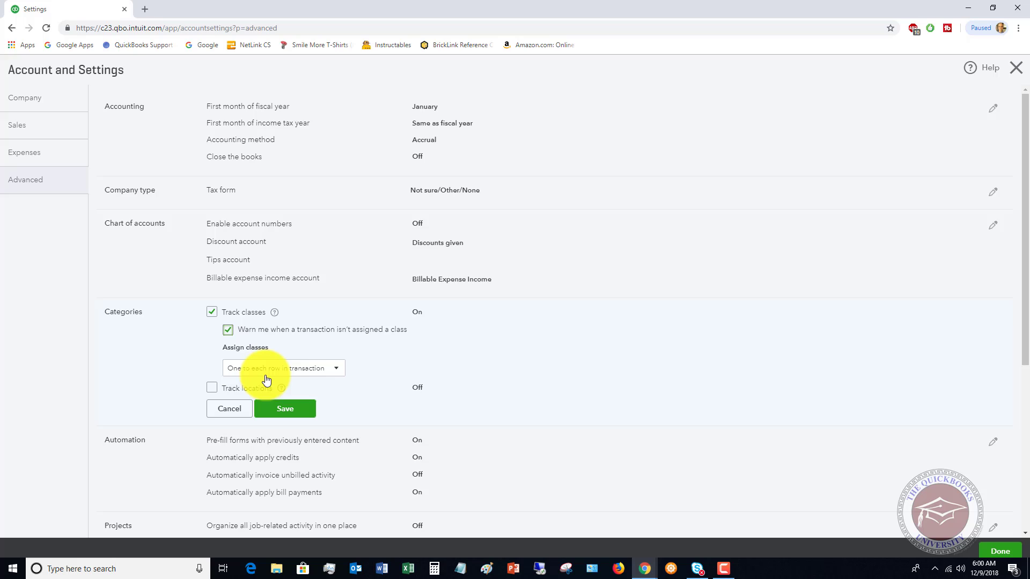
click(338, 369)
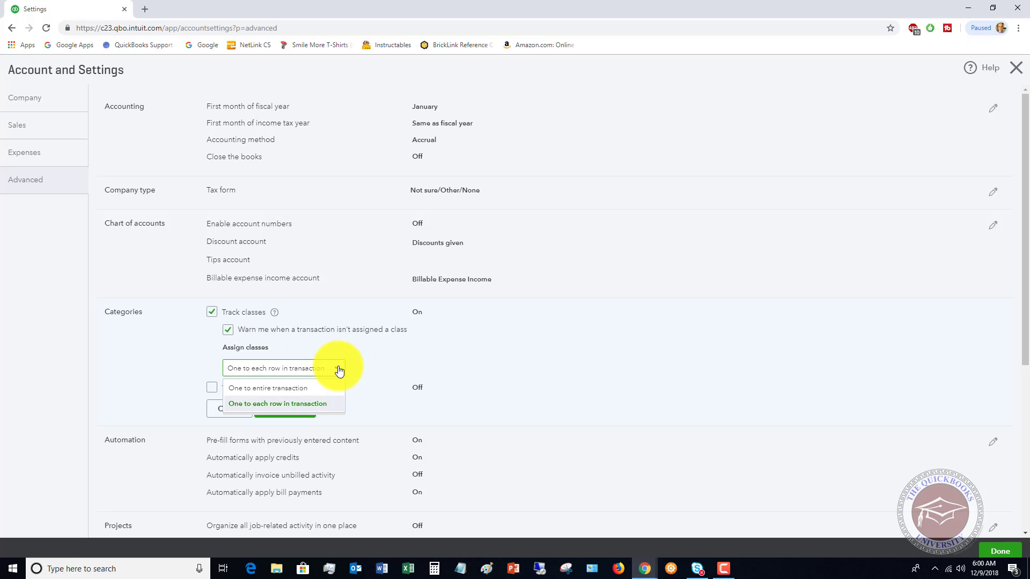
click(289, 408)
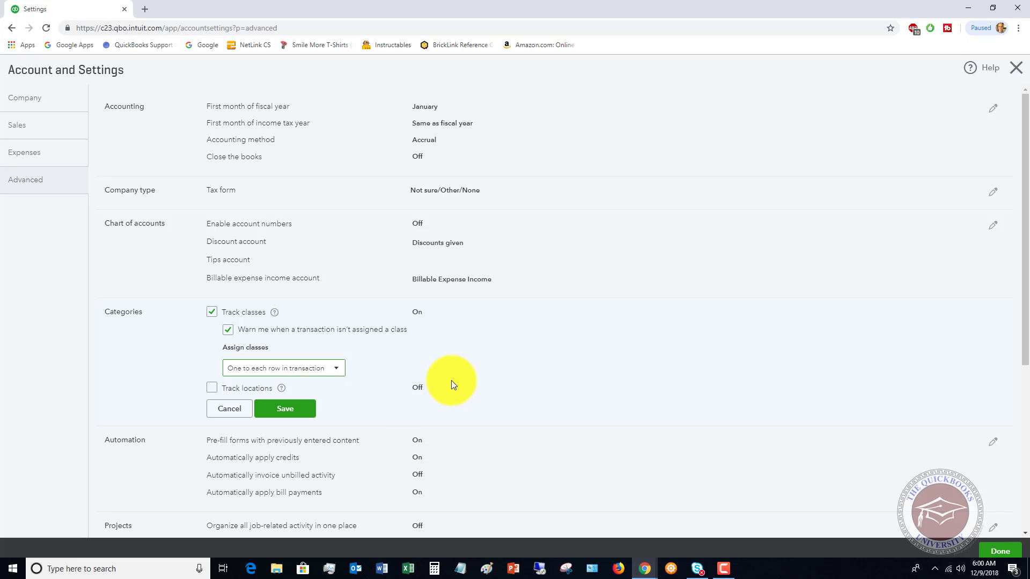
Step: Save the class settings, then show the new-transaction types on the Expense Transactions list
click(286, 410)
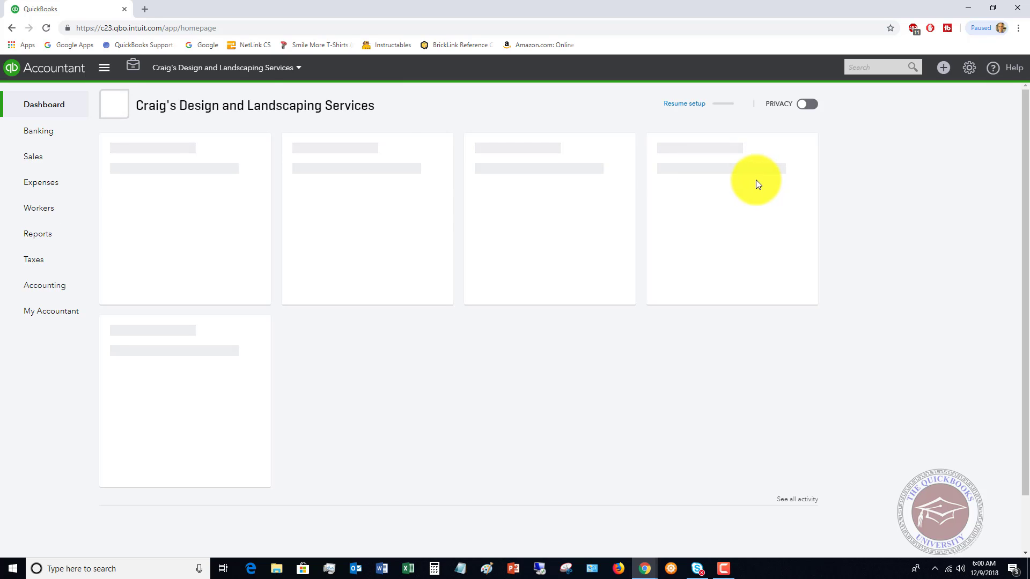
click(49, 184)
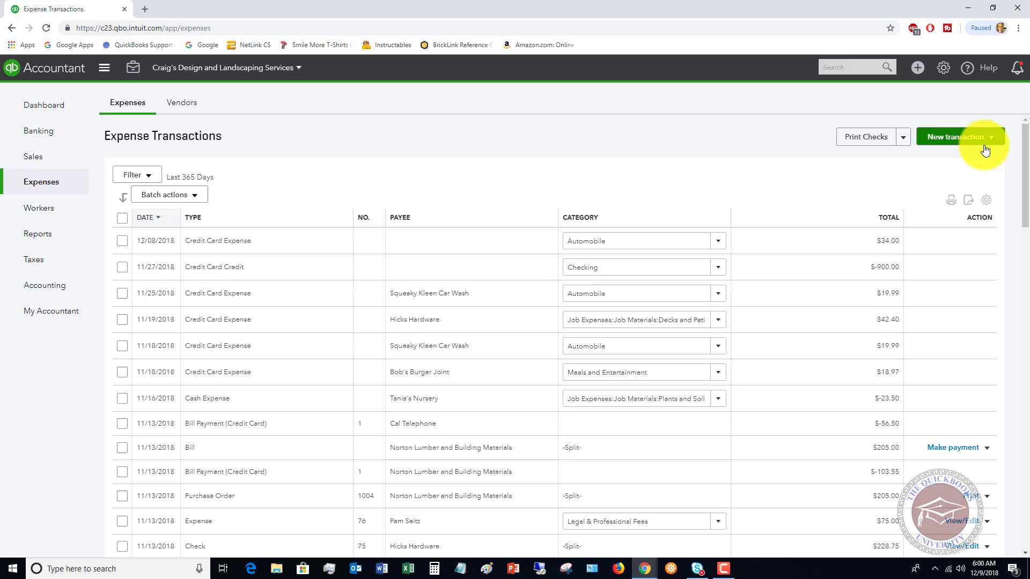
click(962, 139)
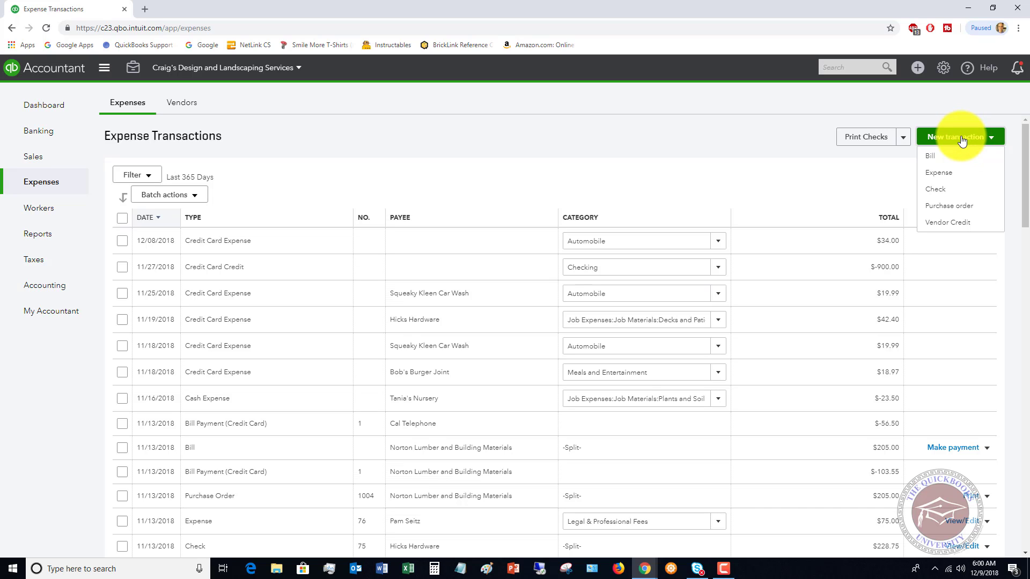
Step: Start a new expense to Bob's Burger Joint paid by Cash
click(939, 172)
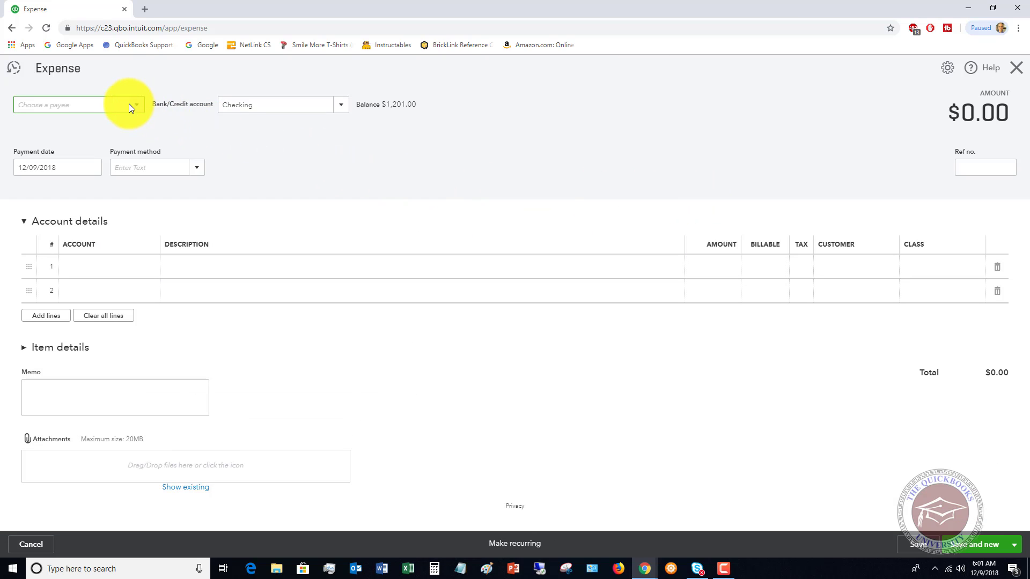
click(137, 106)
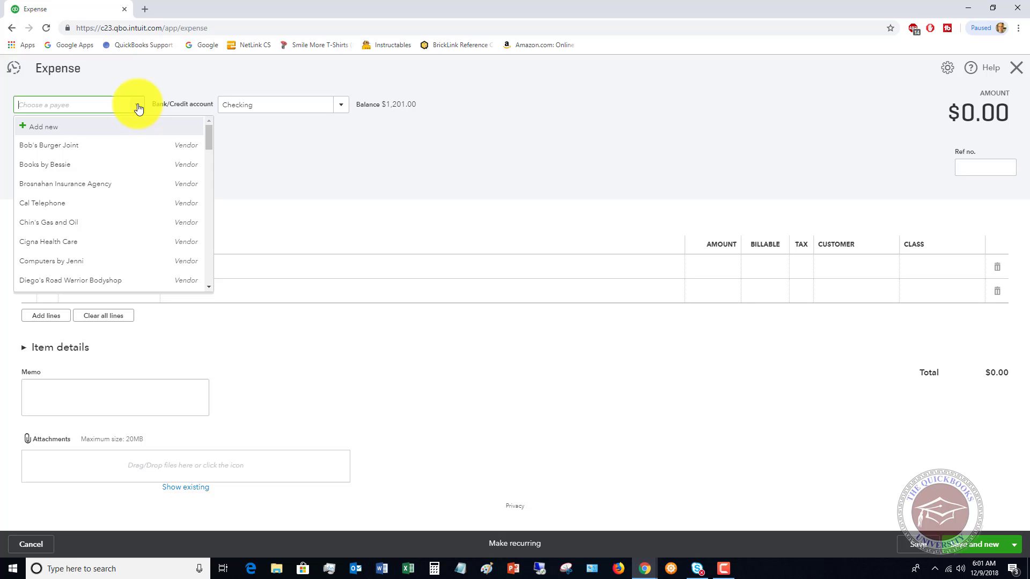
click(83, 147)
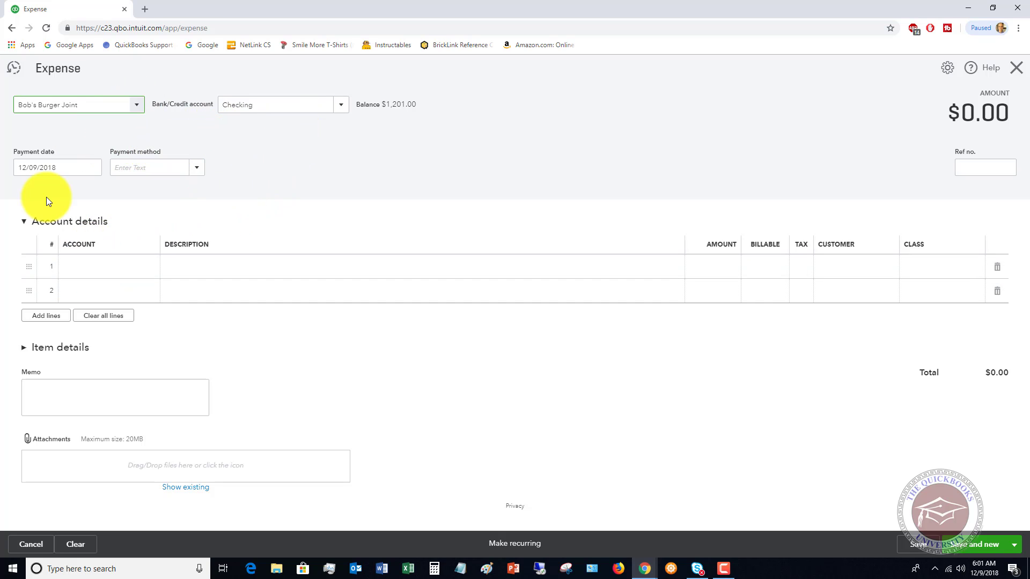
click(198, 169)
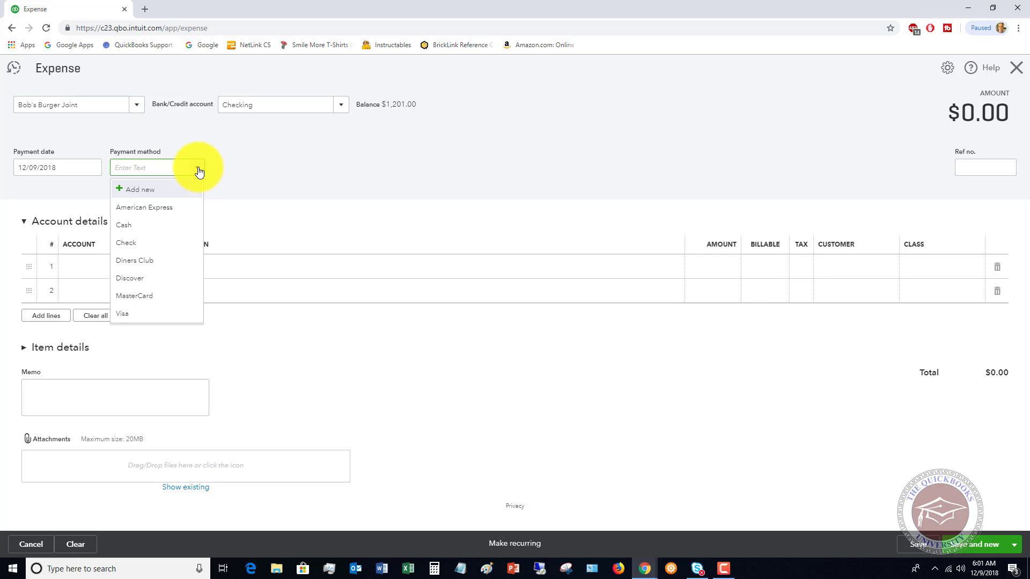
click(134, 229)
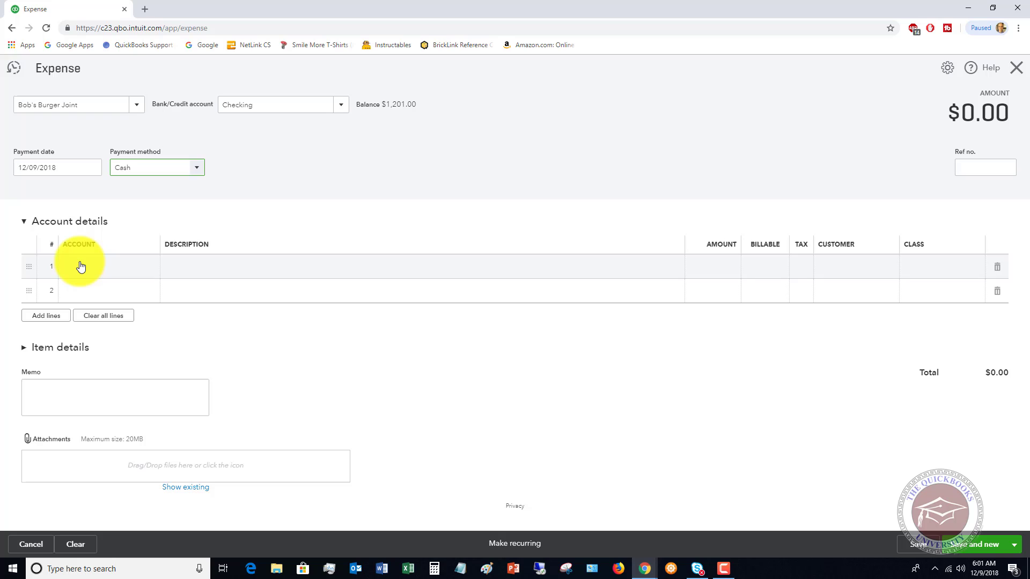
Step: Add a Meals and Entertainment line of 25.00 to the expense
click(99, 266)
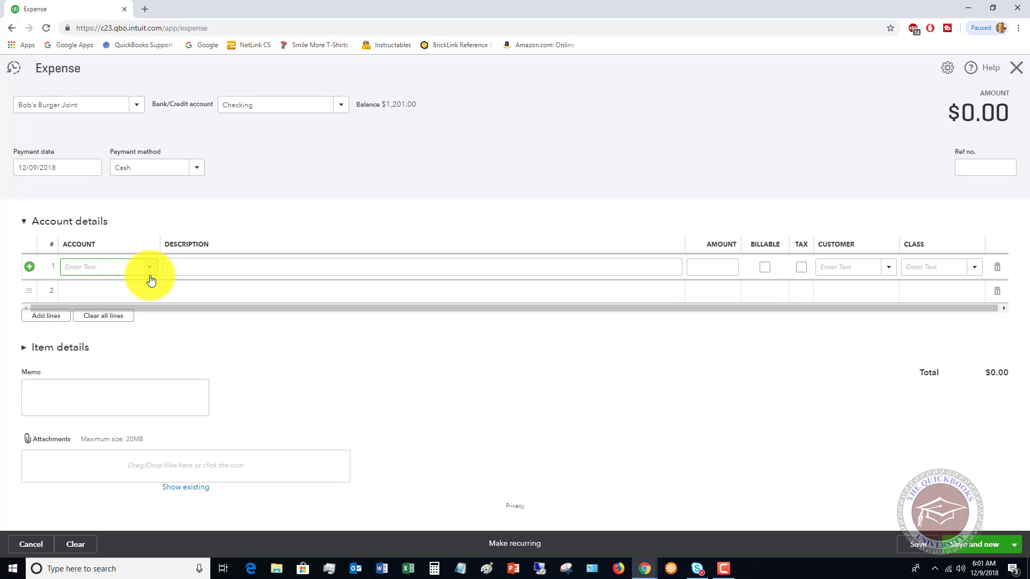
text(mea)
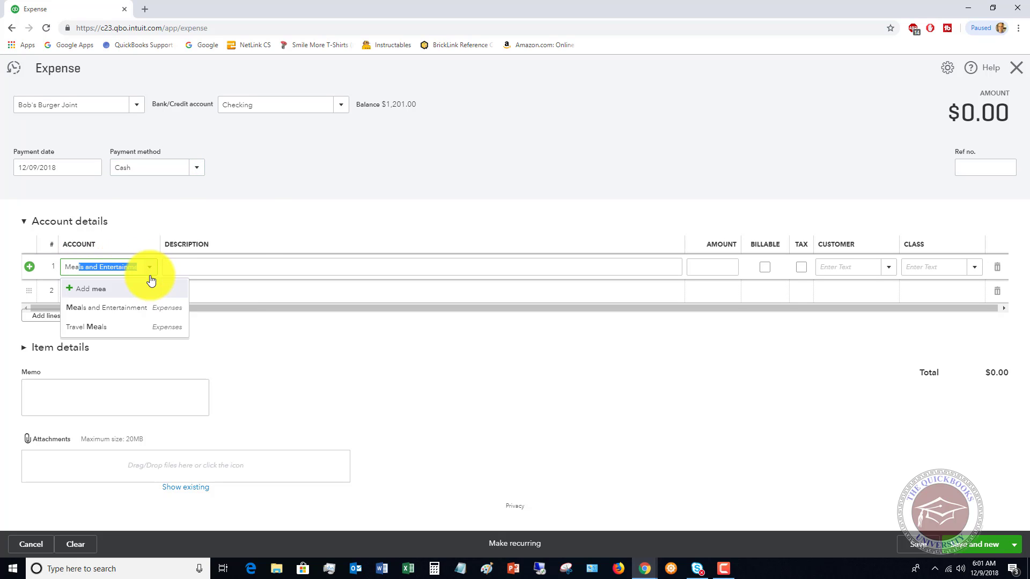
click(115, 310)
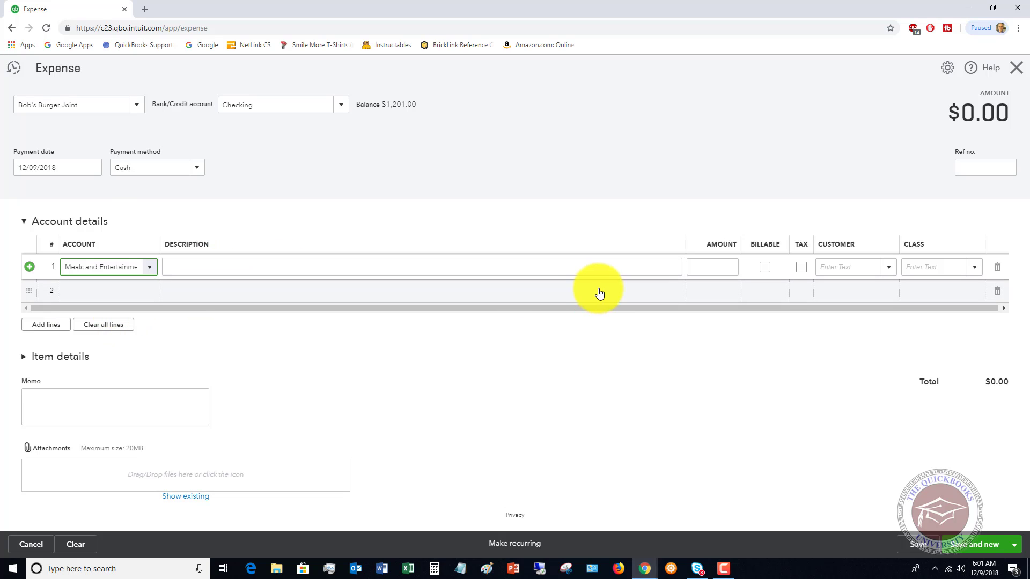
click(720, 265)
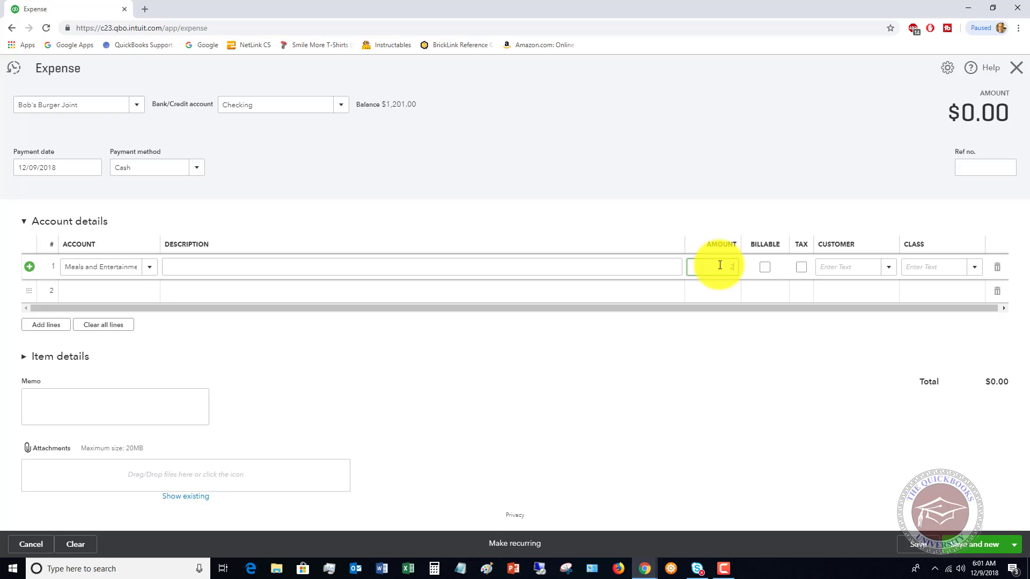
click(765, 267)
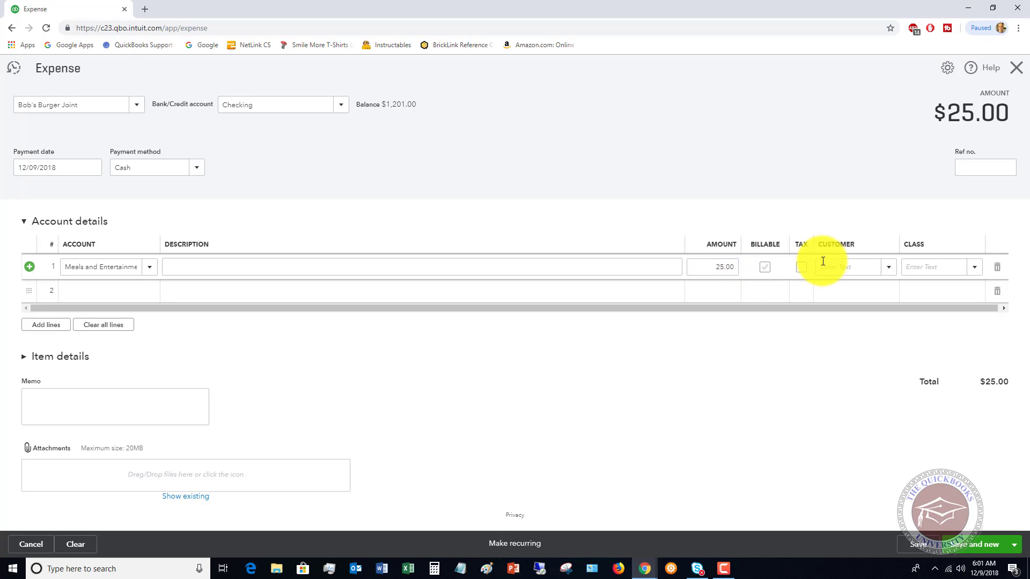
Step: Create a new class named Residential from the expense line's Class field
click(941, 266)
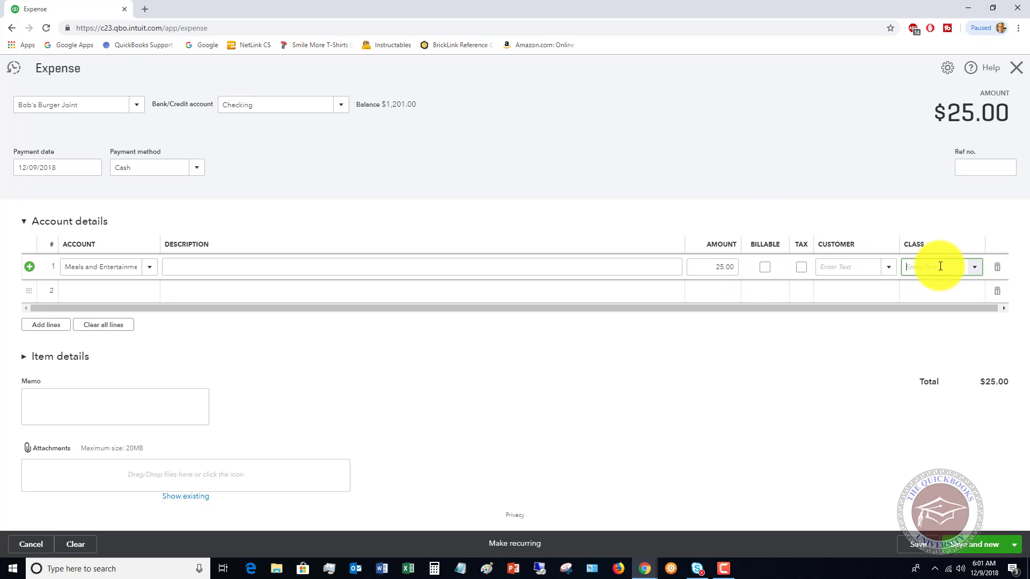
click(976, 269)
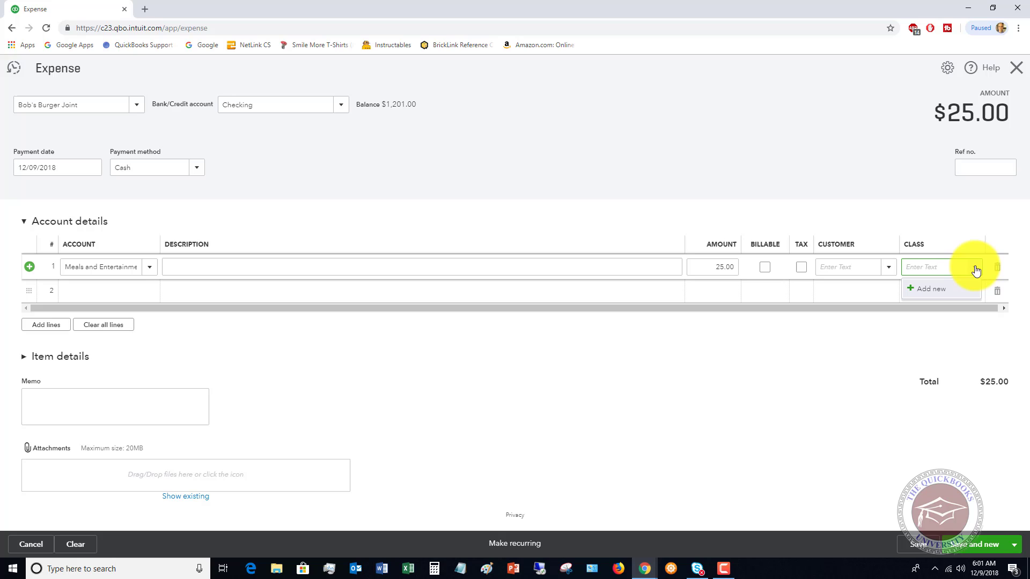
click(936, 291)
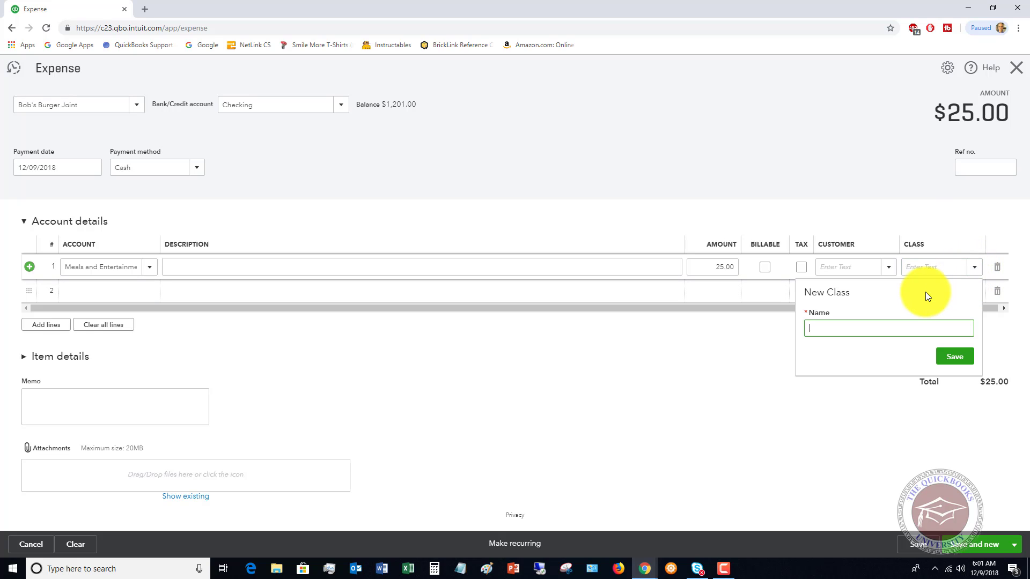
text(Residential)
click(950, 356)
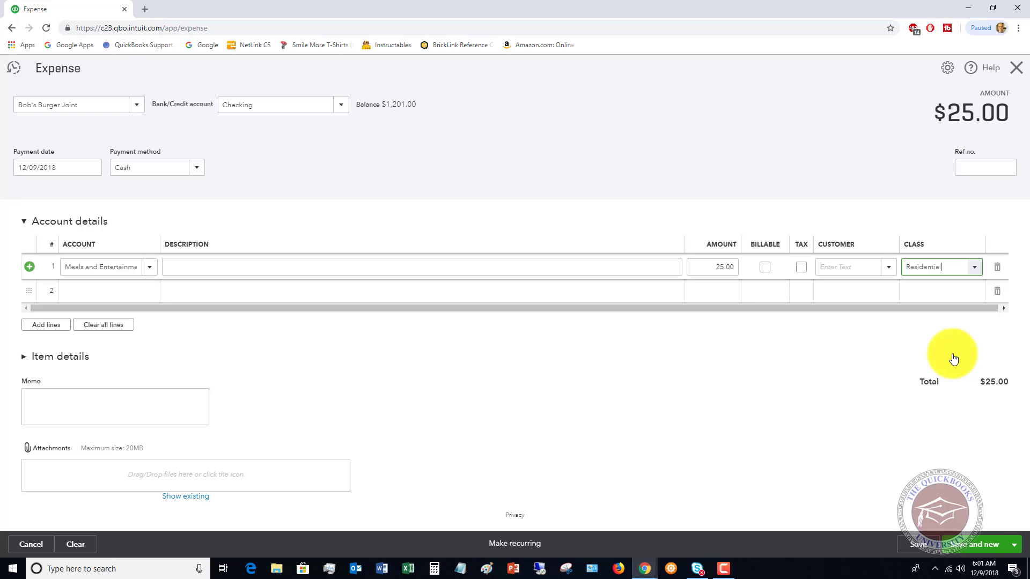
click(973, 272)
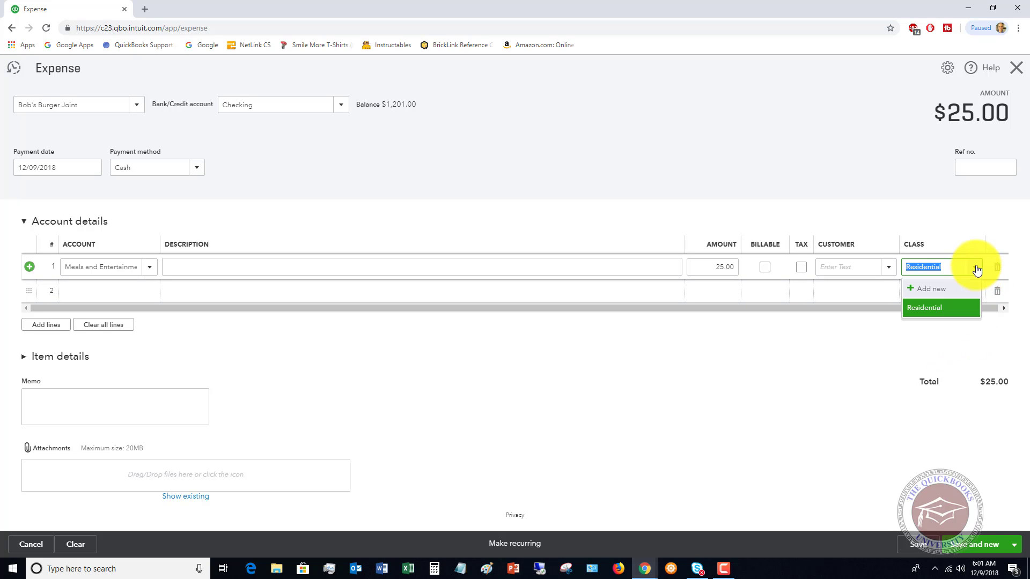
Step: Create a Commercial class for the expense line and save the expense
click(930, 289)
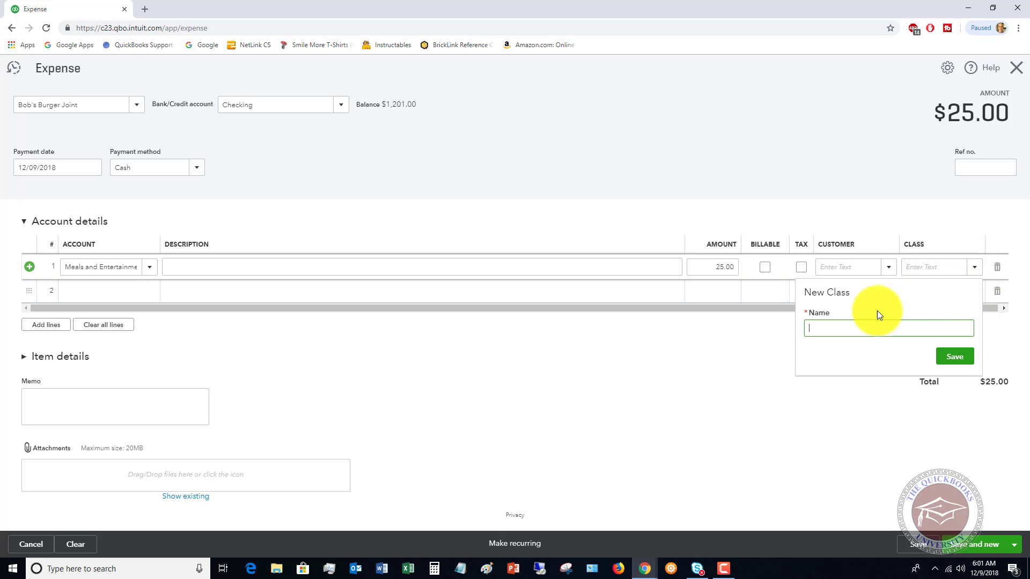
text(Commercial)
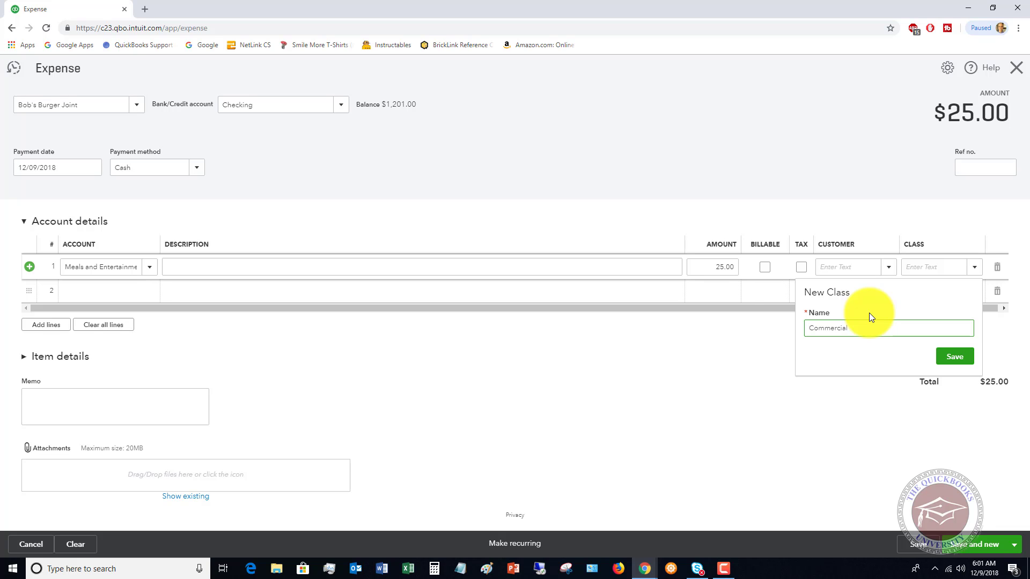
click(953, 357)
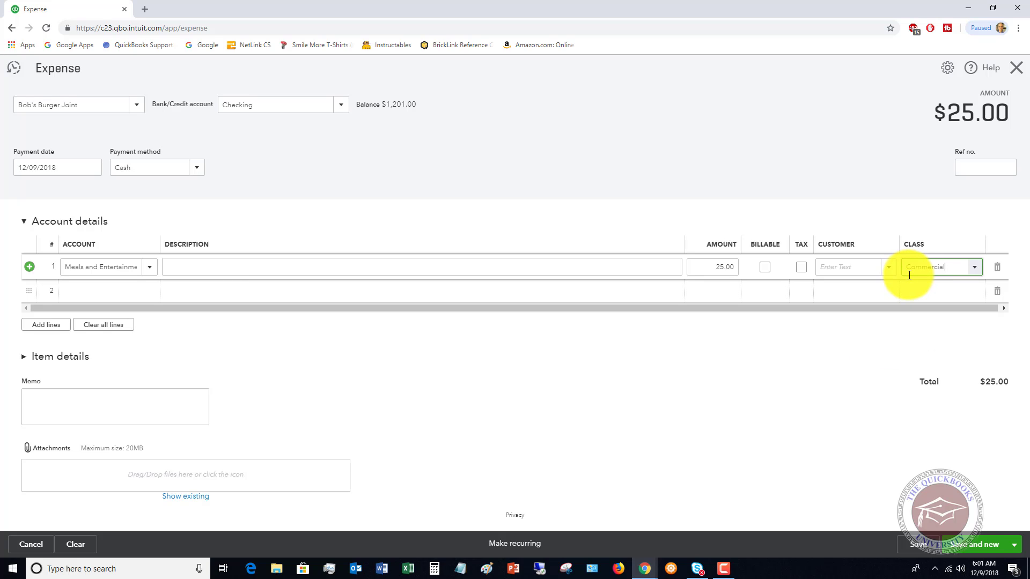
click(1013, 552)
Step: Save and close the expense, then start a new bill from Hicks Hardware
click(975, 535)
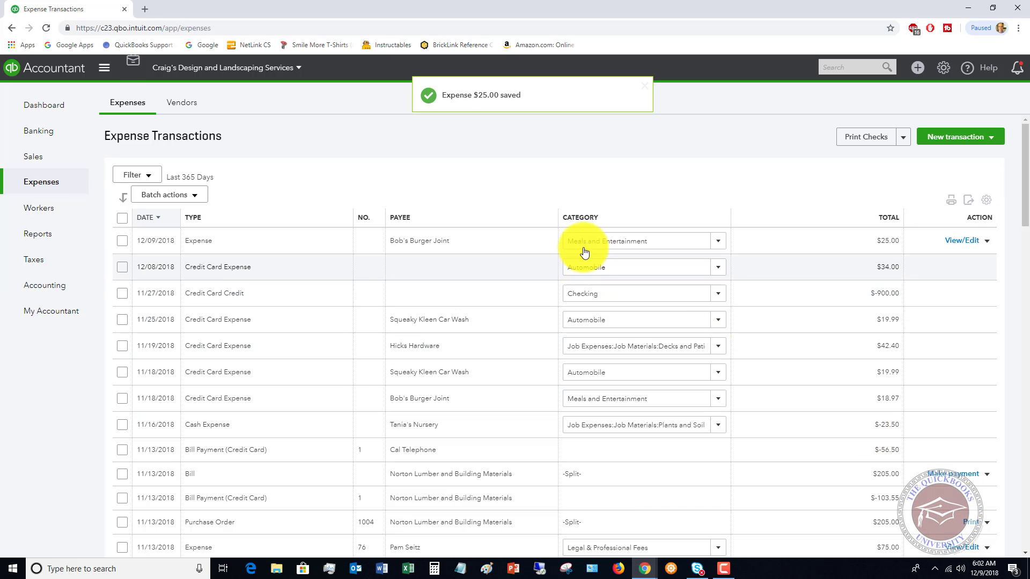
click(991, 140)
click(941, 161)
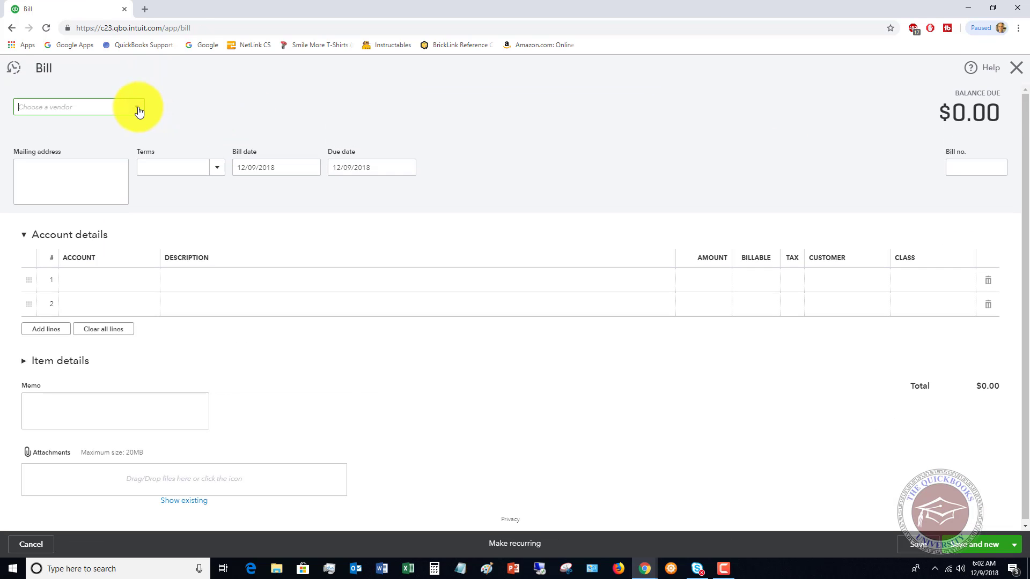
click(140, 111)
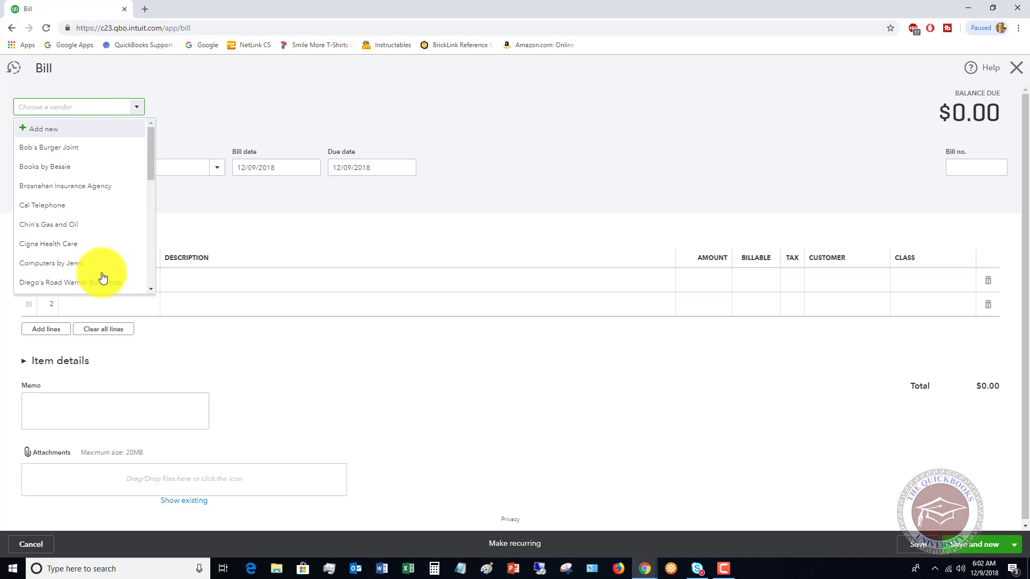
scroll(101, 272, down, 4)
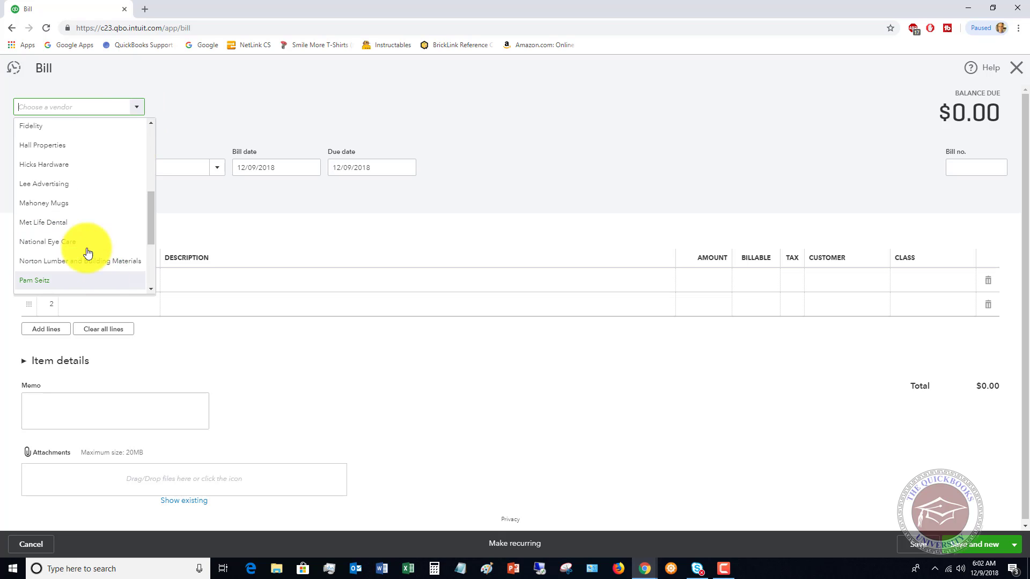
click(50, 162)
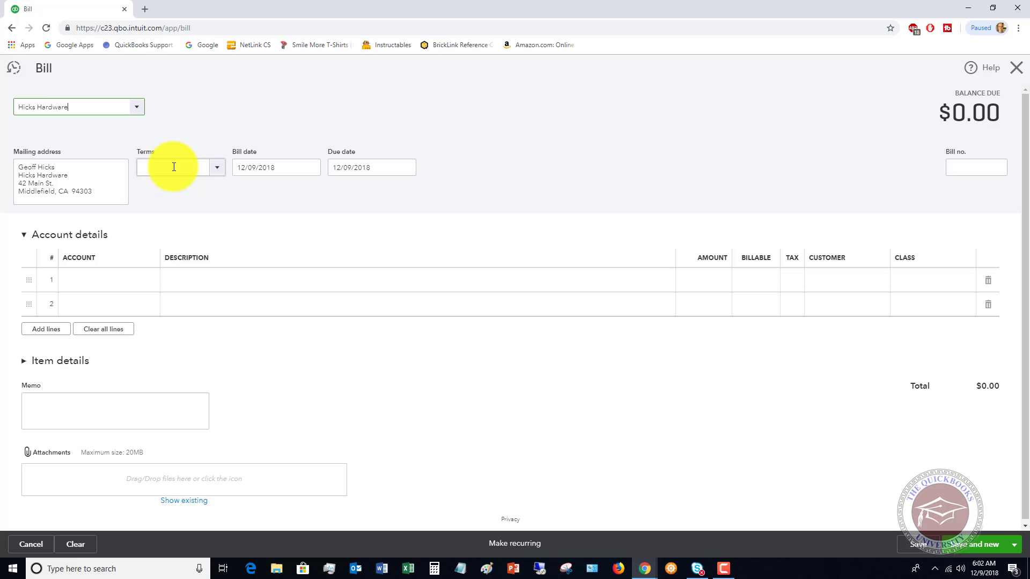
Step: Add a Decks and Patios materials line of 1,250.00 to the bill
click(103, 286)
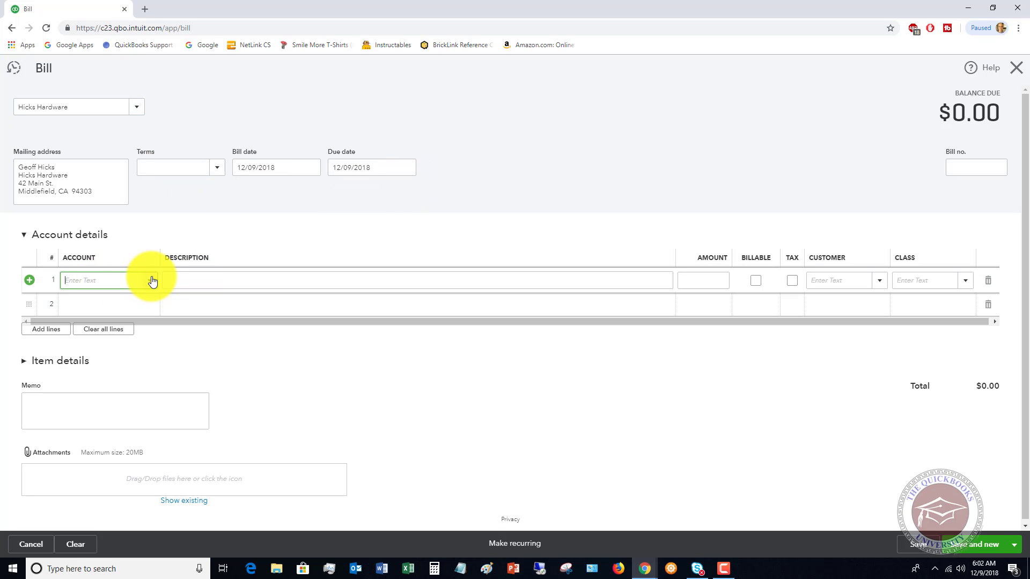
click(150, 280)
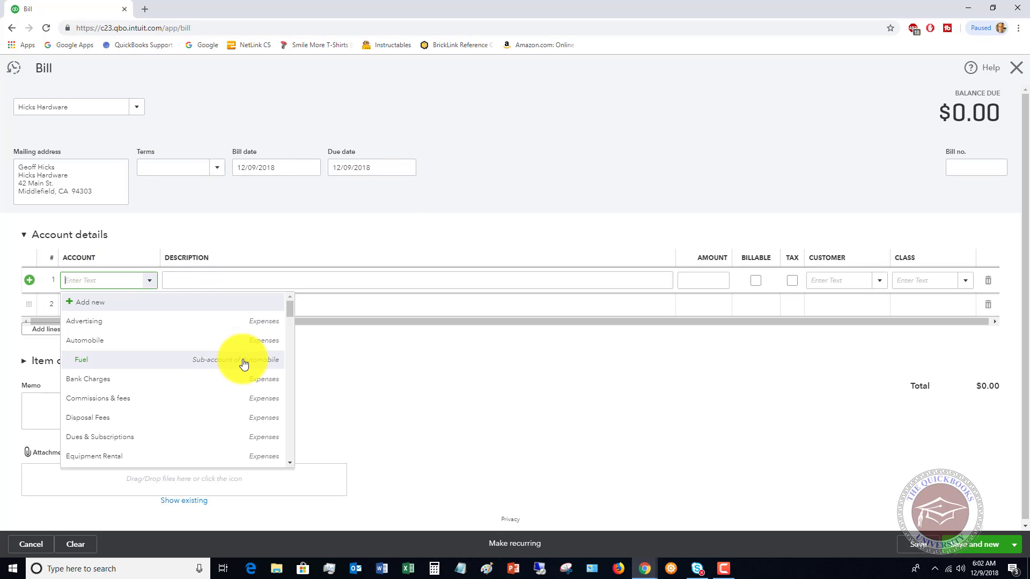
scroll(244, 365, down, 5)
scroll(244, 364, up, 2)
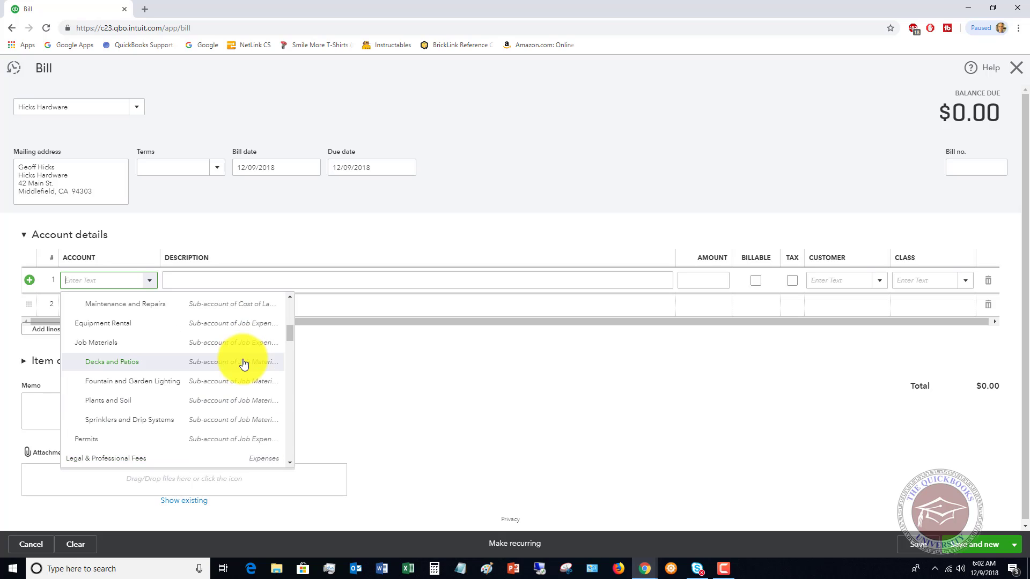
click(133, 366)
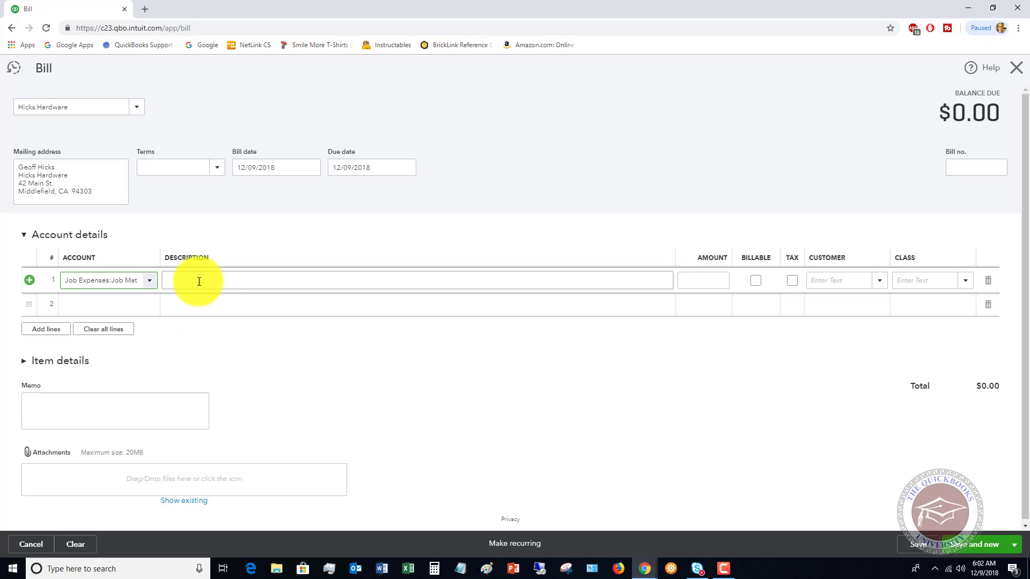
click(691, 280)
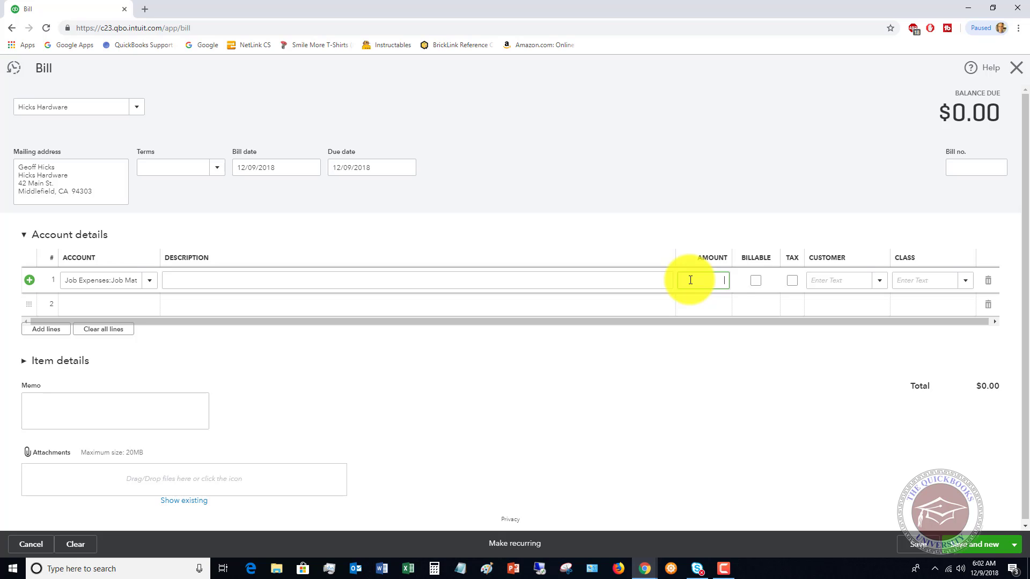
text(1,250)
key(Tab)
Step: Tag the bill line with the Commercial class, leaving the customer blank, and save the bill
click(834, 284)
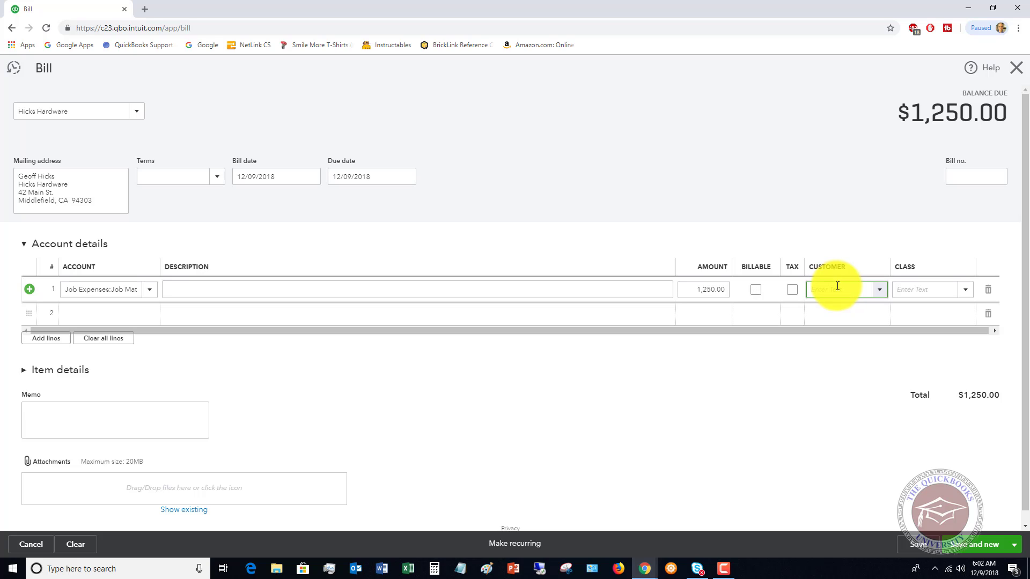
text(hick)
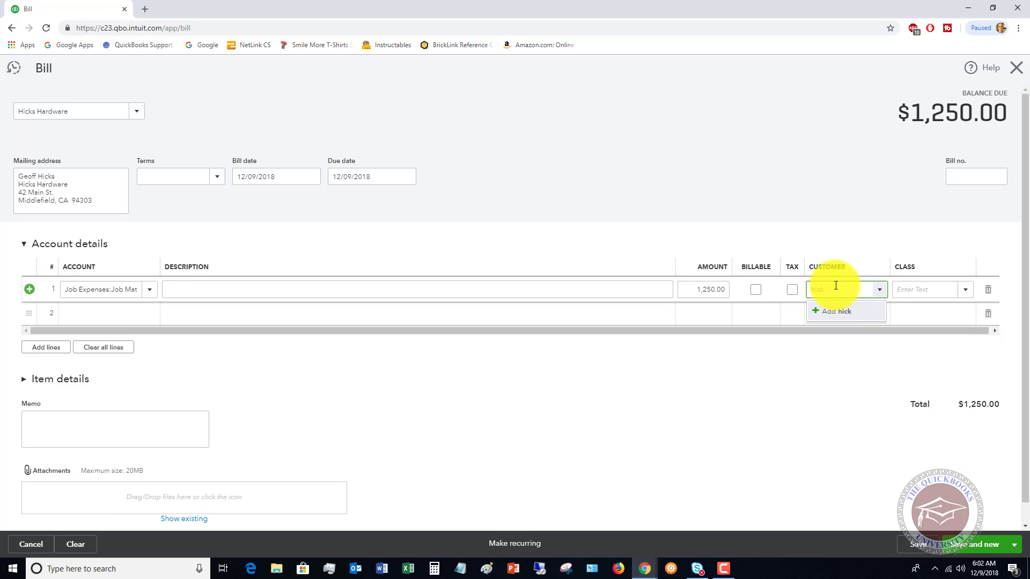
text(Geo)
key(BackSpace)
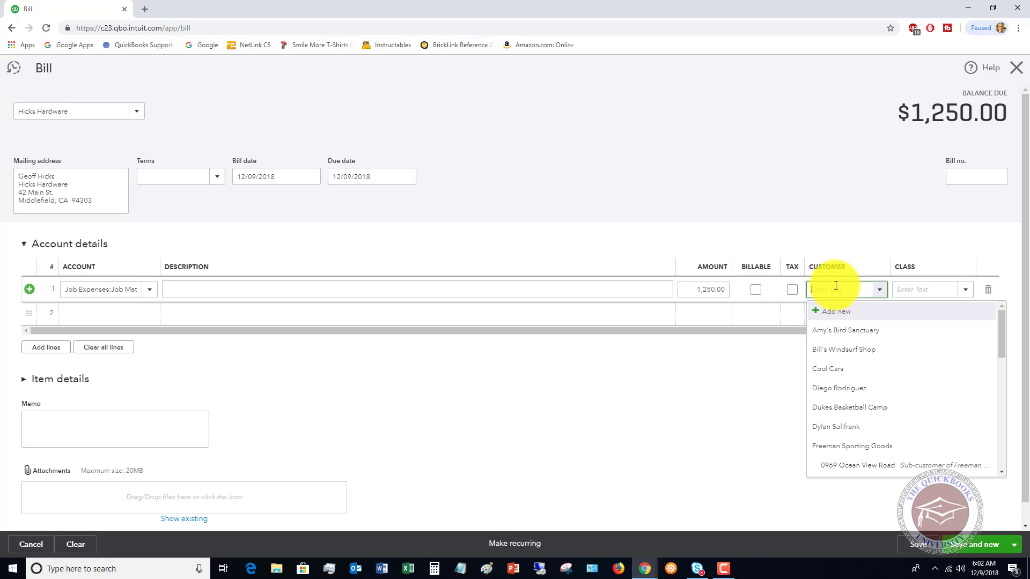
key(Tab)
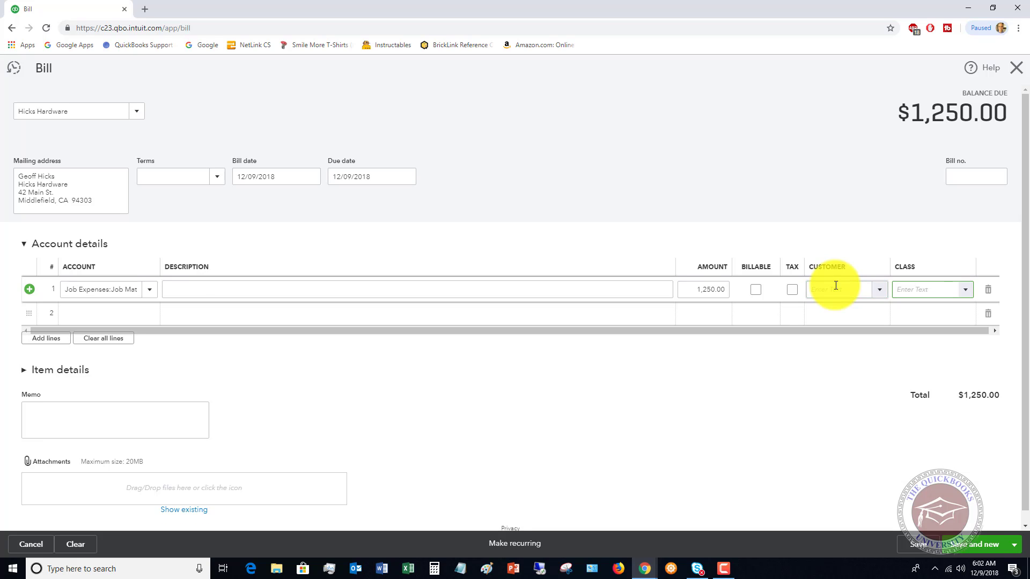
text(Commercial)
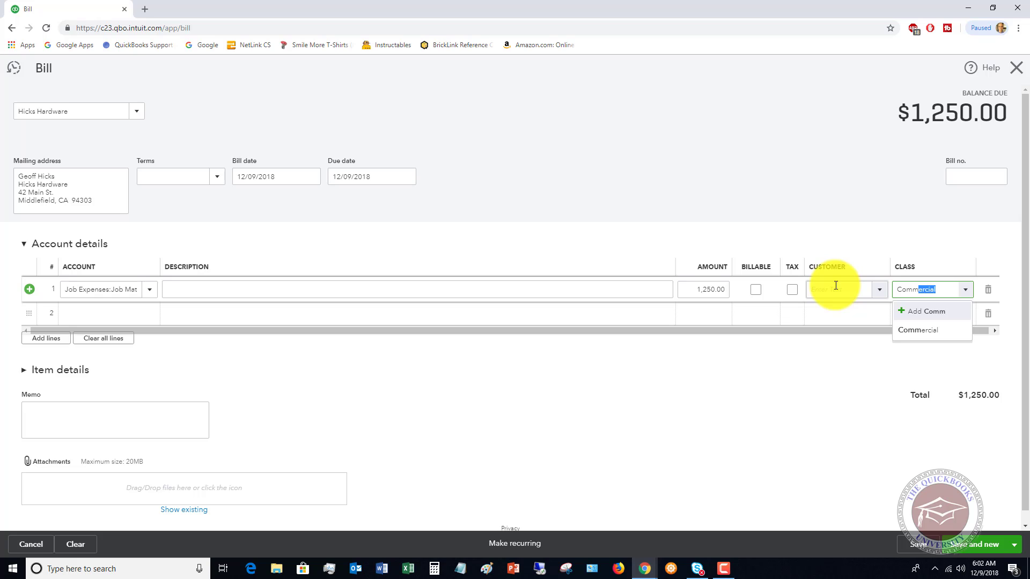
click(927, 336)
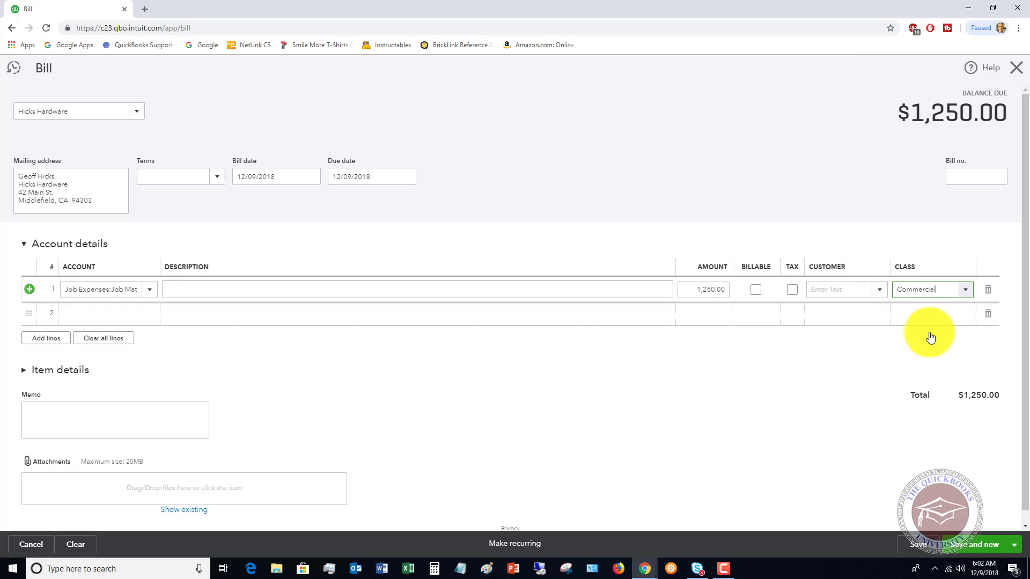
click(977, 526)
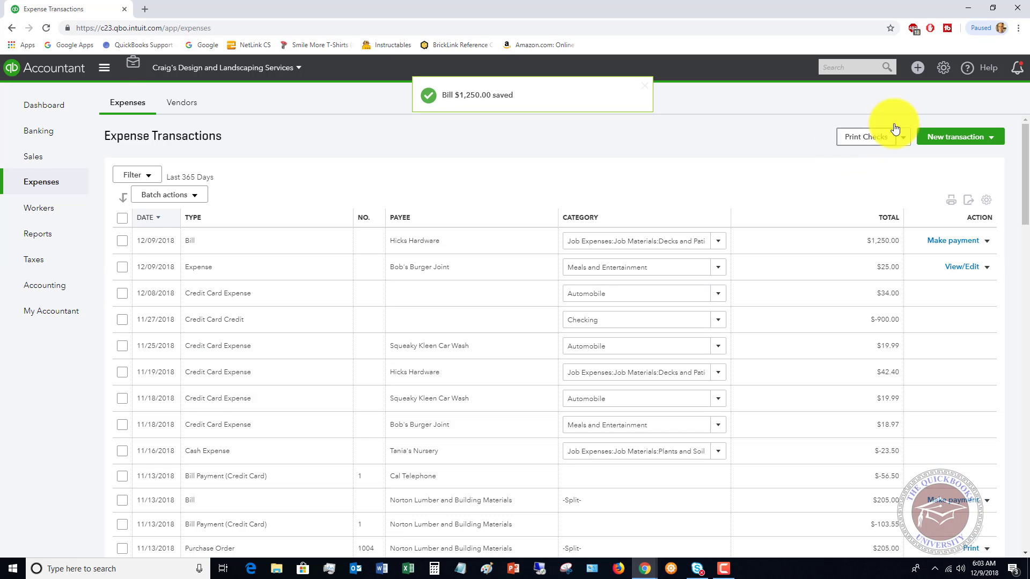
Step: Open a new blank invoice from the Invoices list under All Sales
mouse_move(30, 157)
click(96, 155)
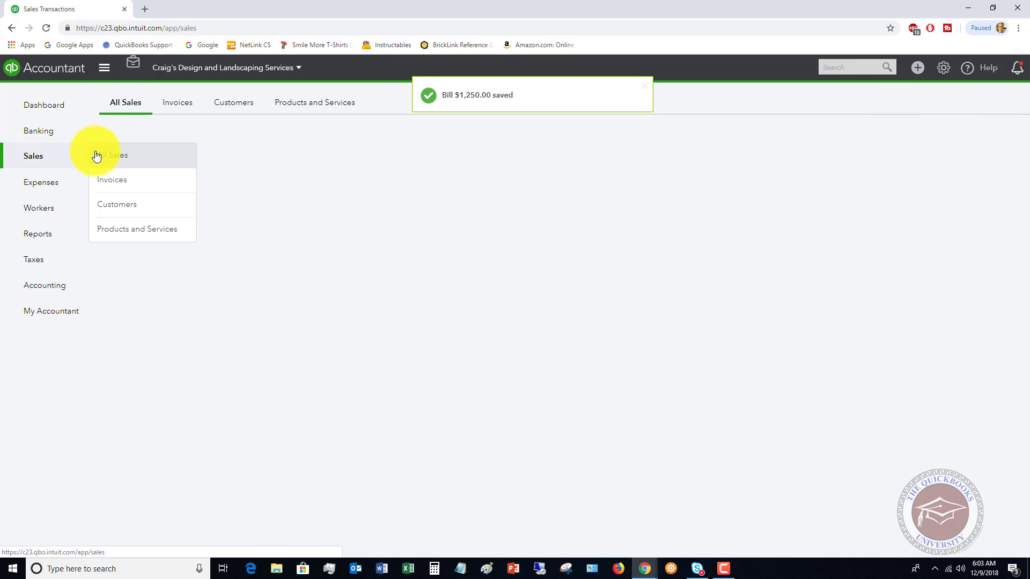
click(178, 104)
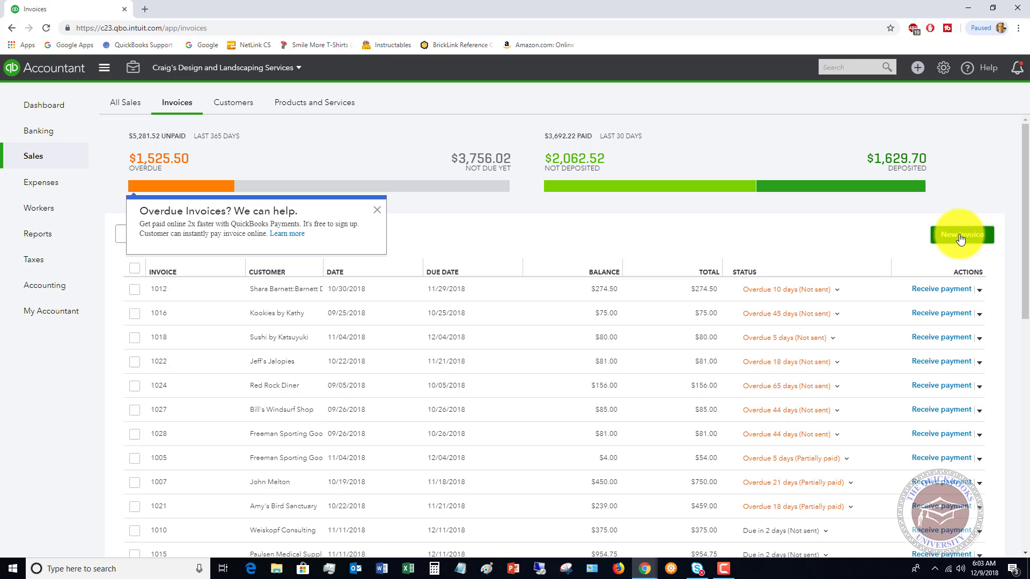
click(960, 234)
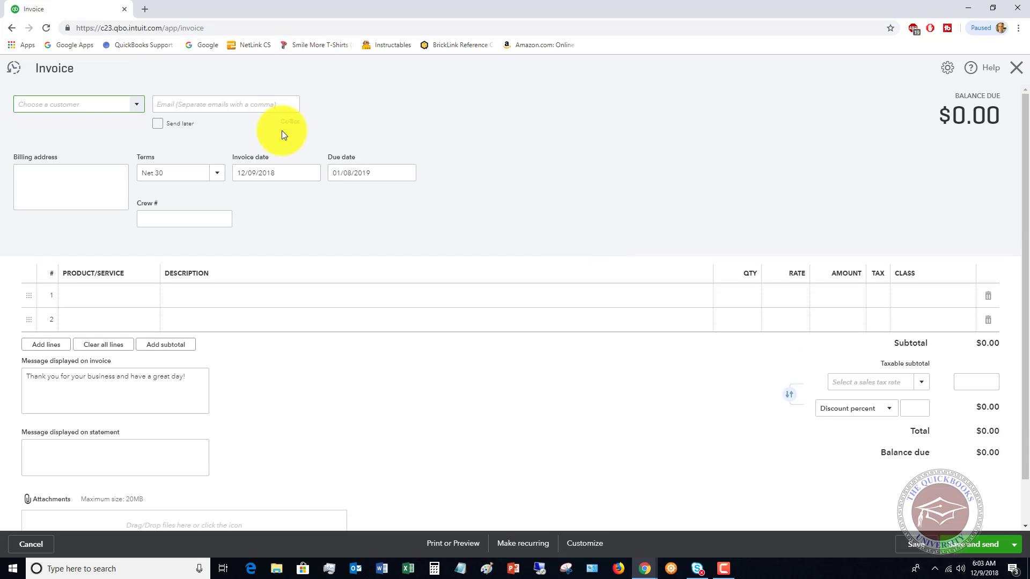
Step: Bill the invoice to Cool Cars with a Design:Services product line
click(137, 104)
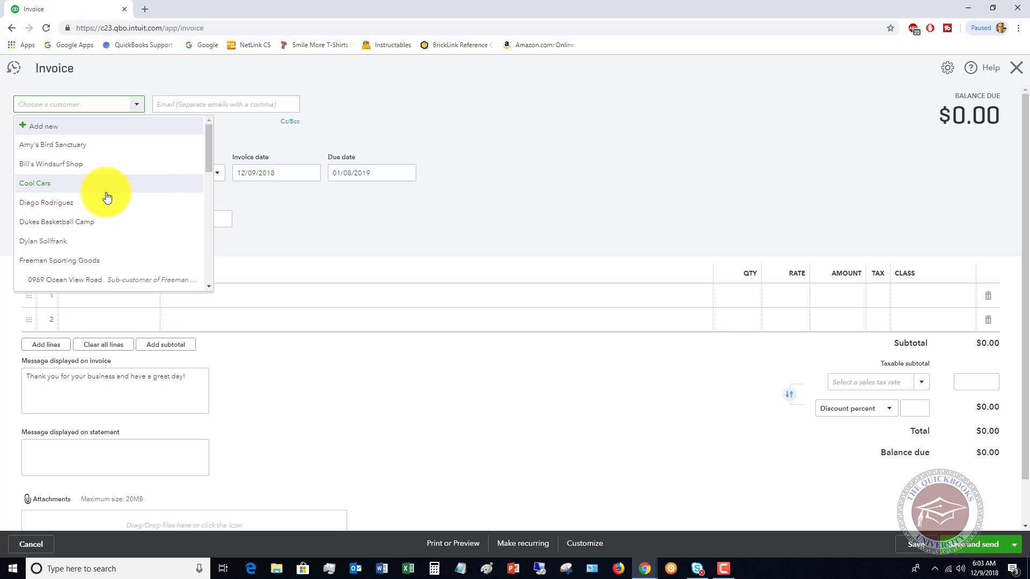
click(65, 185)
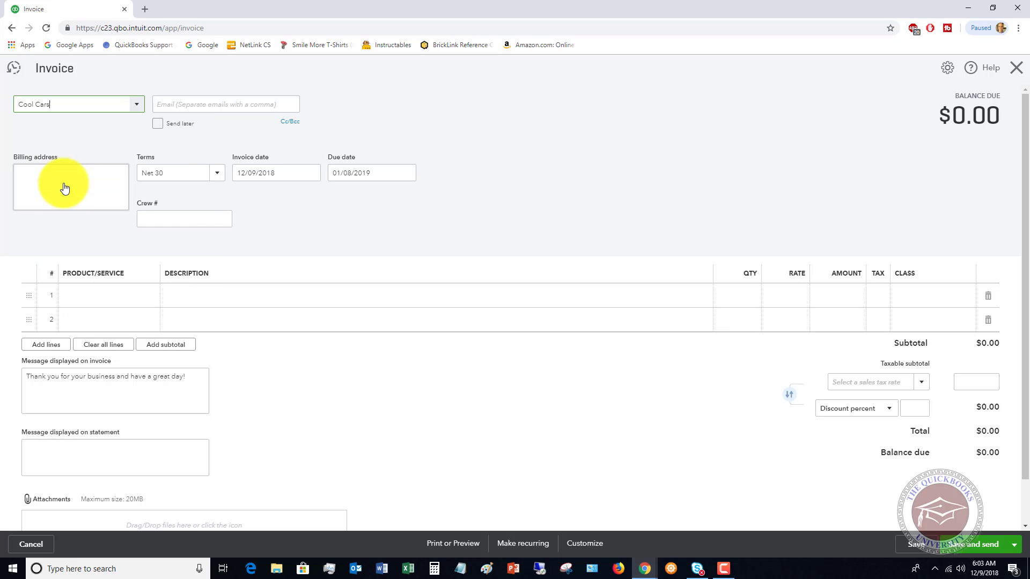
click(115, 297)
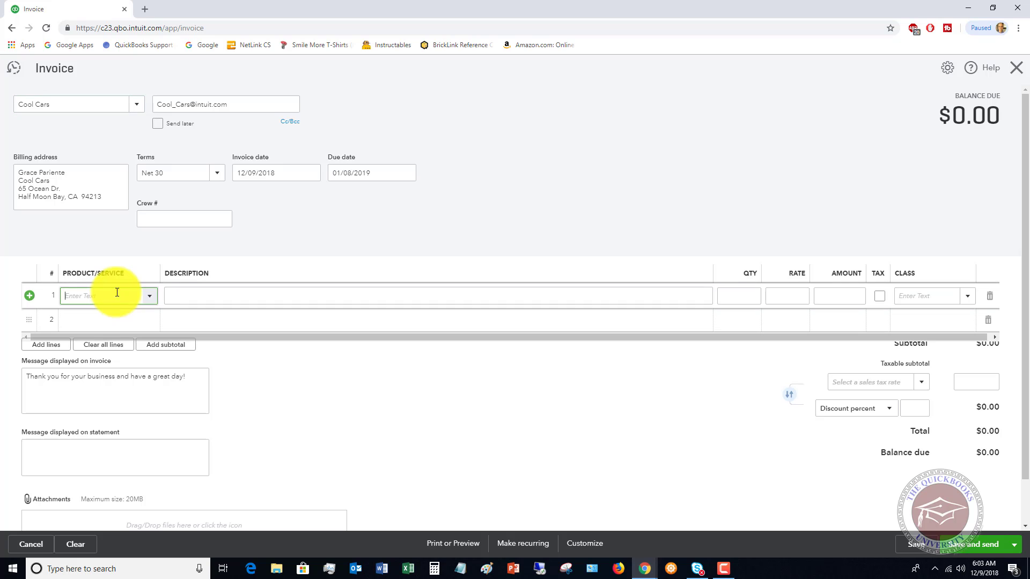
click(150, 296)
scroll(156, 328, down, 1)
scroll(156, 330, down, 3)
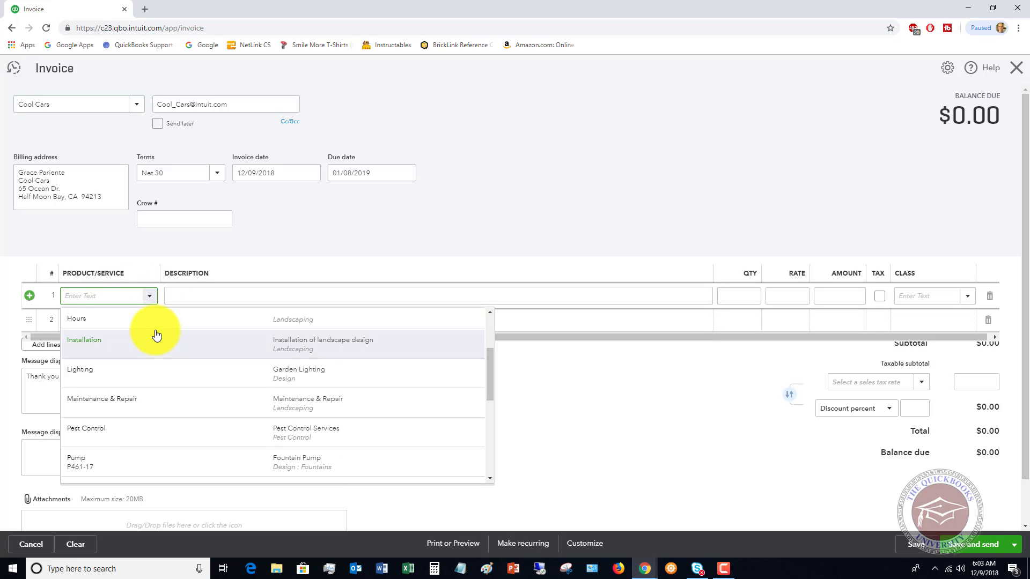
scroll(157, 335, down, 3)
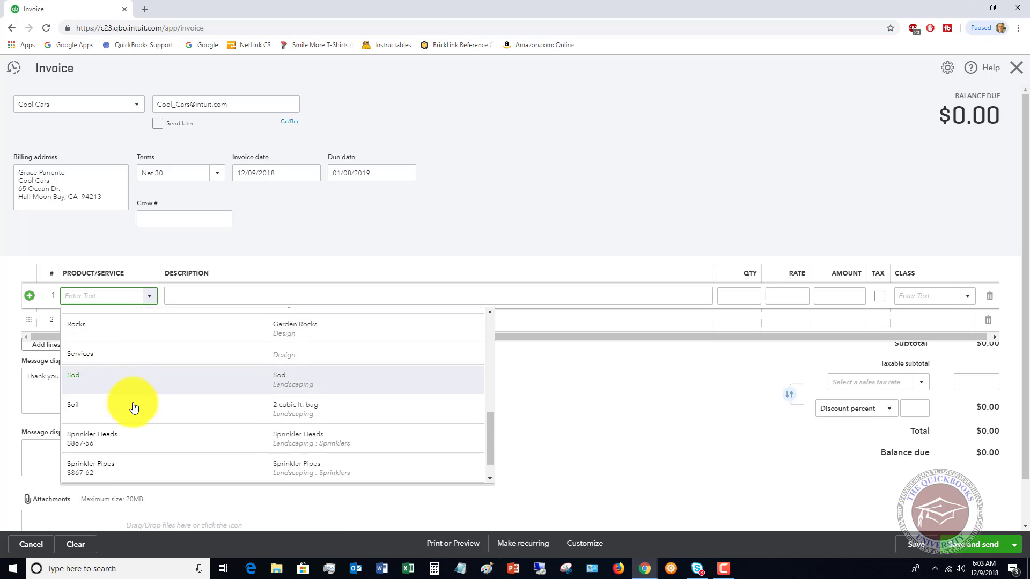
click(139, 359)
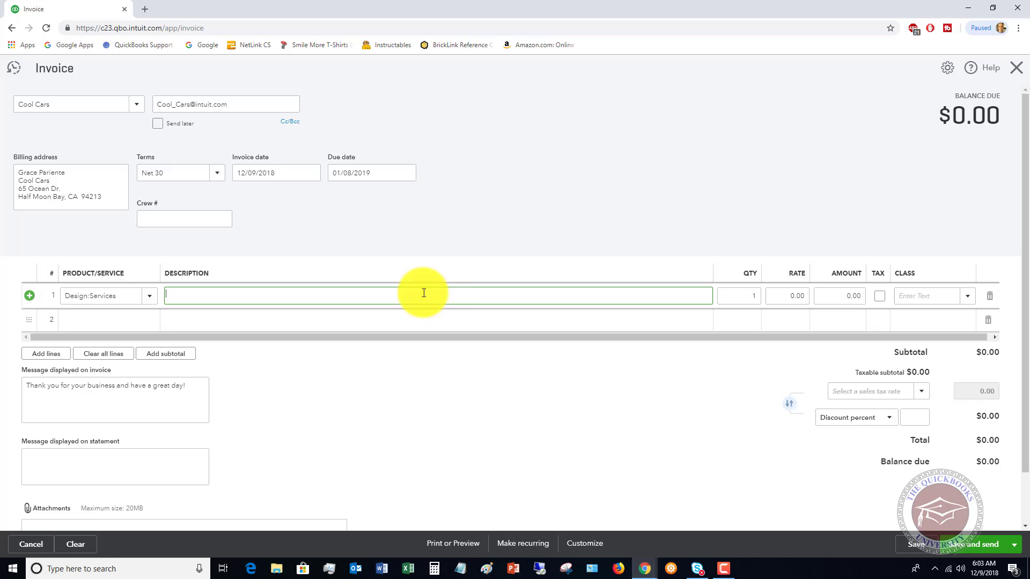
Step: Set the line's quantity to 50 and rate to 100, totalling $5,000.00
click(751, 295)
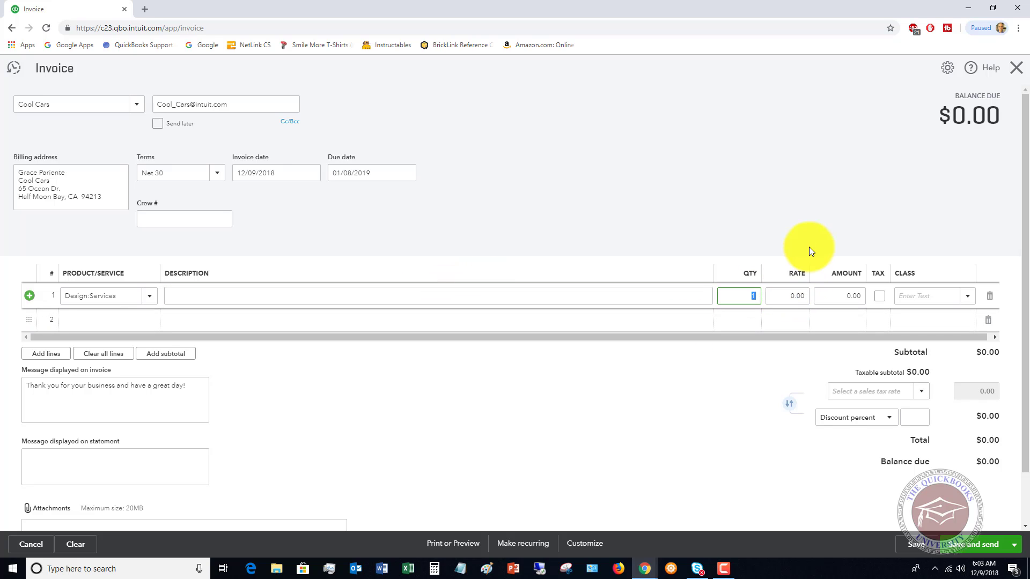
text(50)
key(Tab)
text(100)
key(Tab)
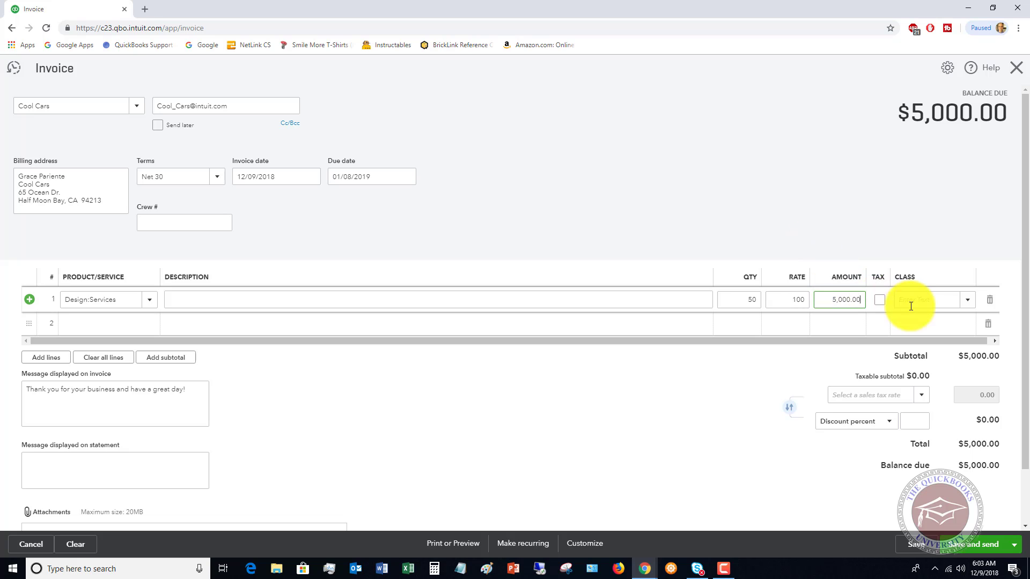
Step: Tag the invoice line with the Commercial class and save and close invoice 1038
click(937, 298)
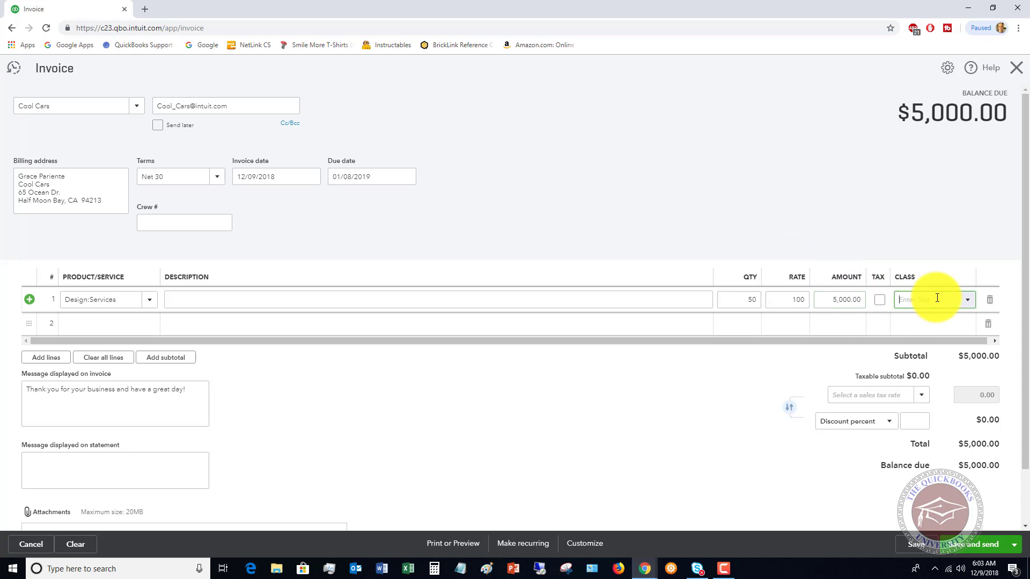
click(970, 303)
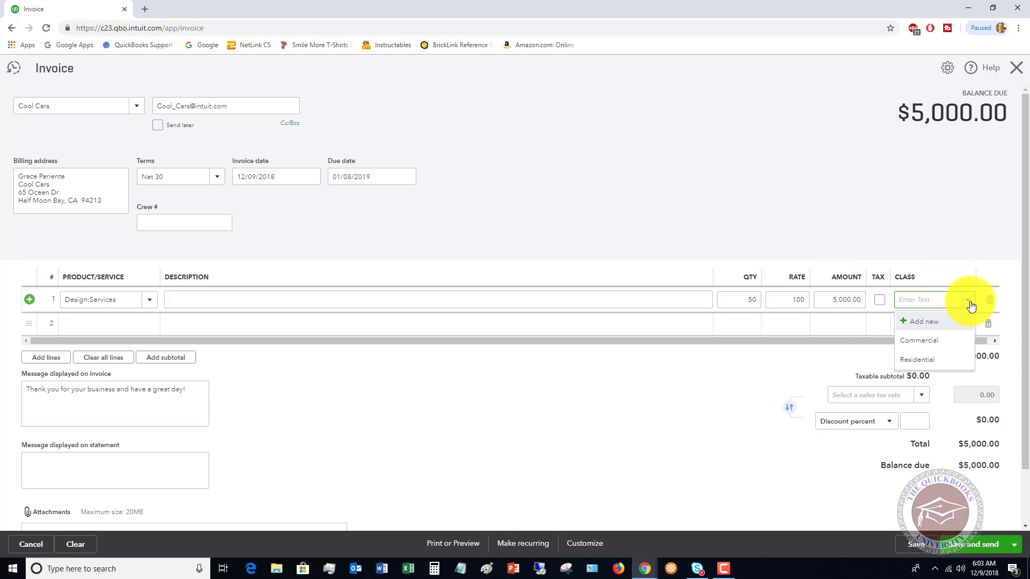
click(920, 341)
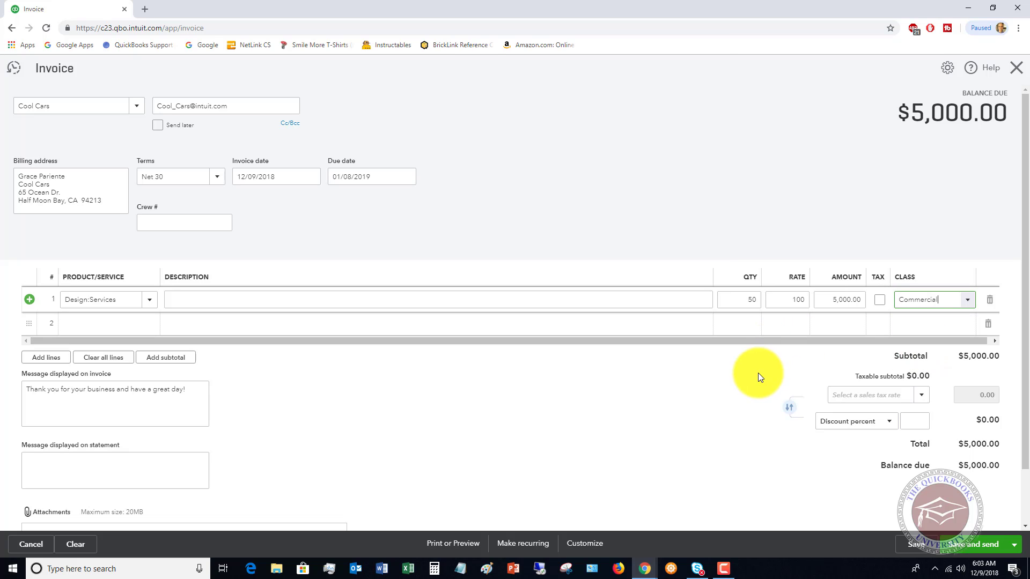
click(1014, 545)
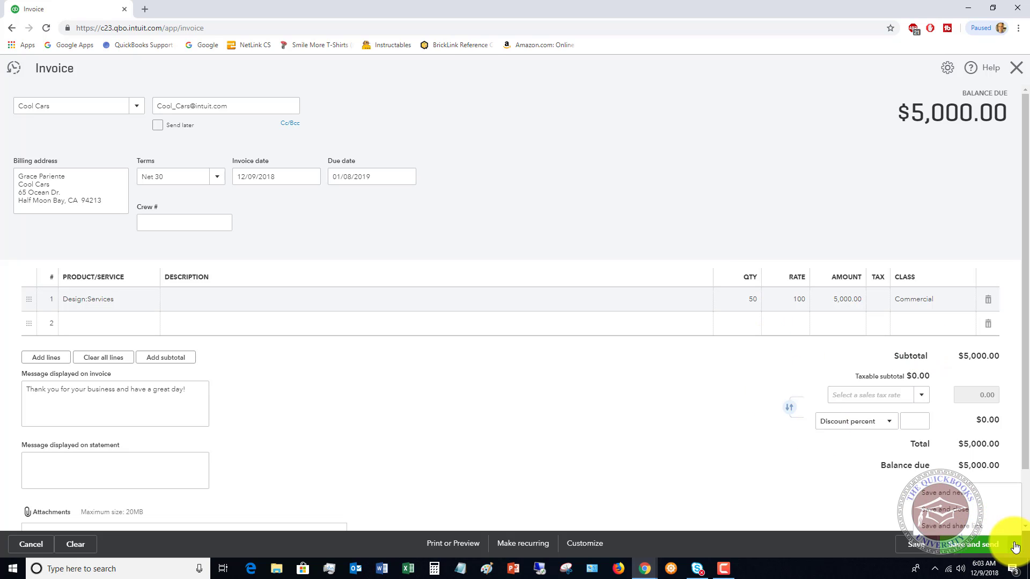
click(955, 512)
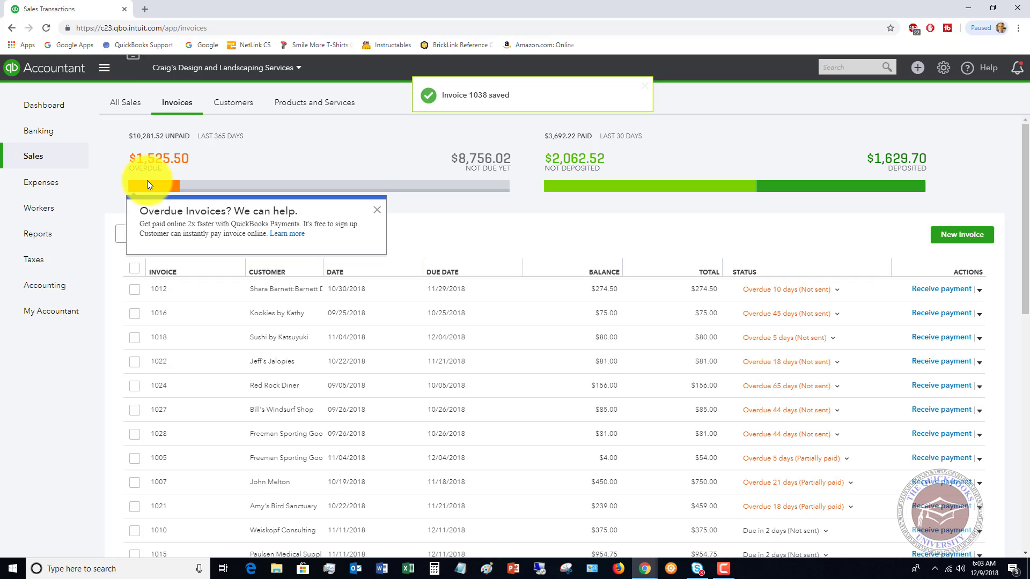
Step: Open the Profit and Loss report from Reports and dismiss the customization tour tip
click(30, 236)
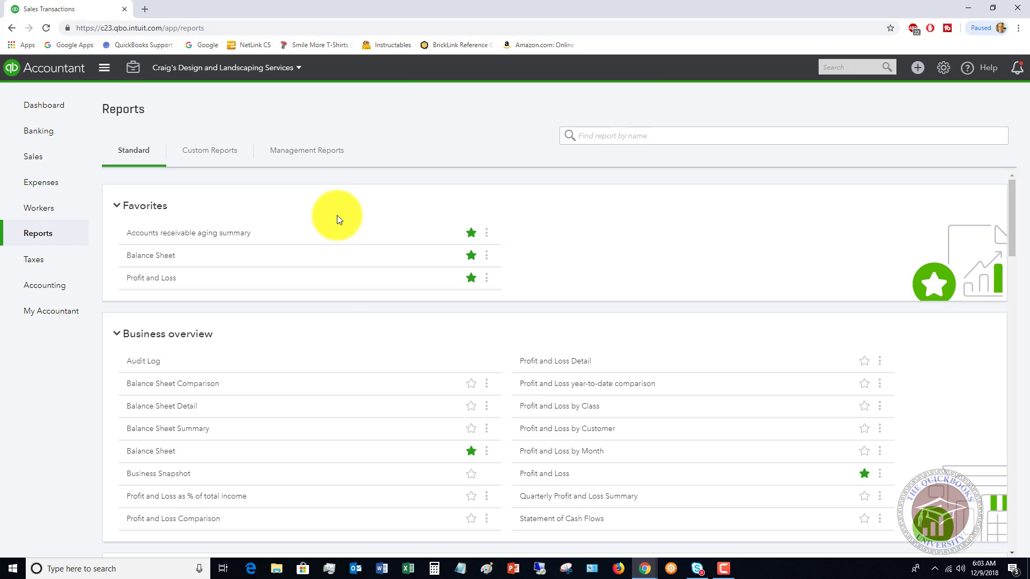
click(154, 278)
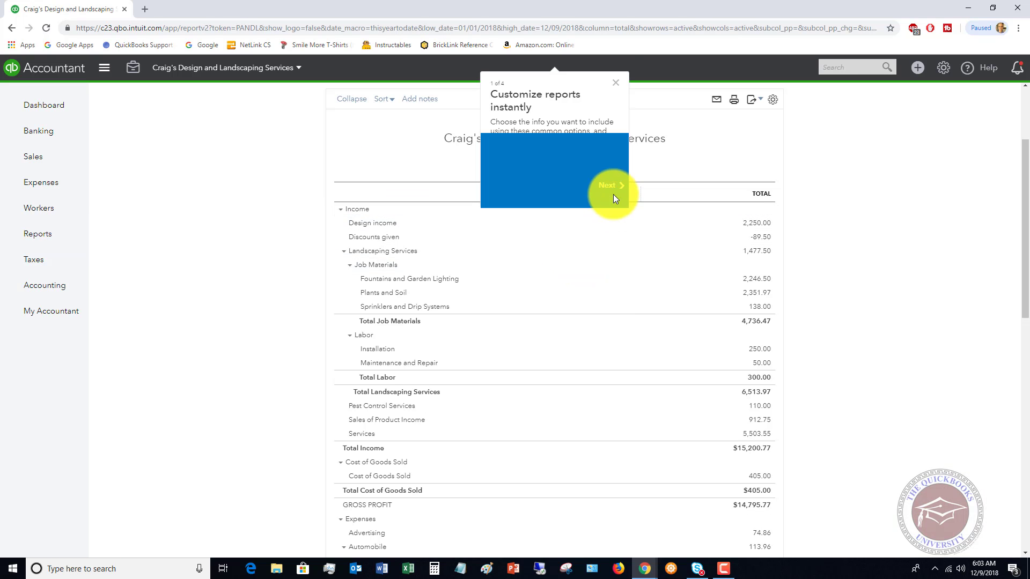
click(617, 82)
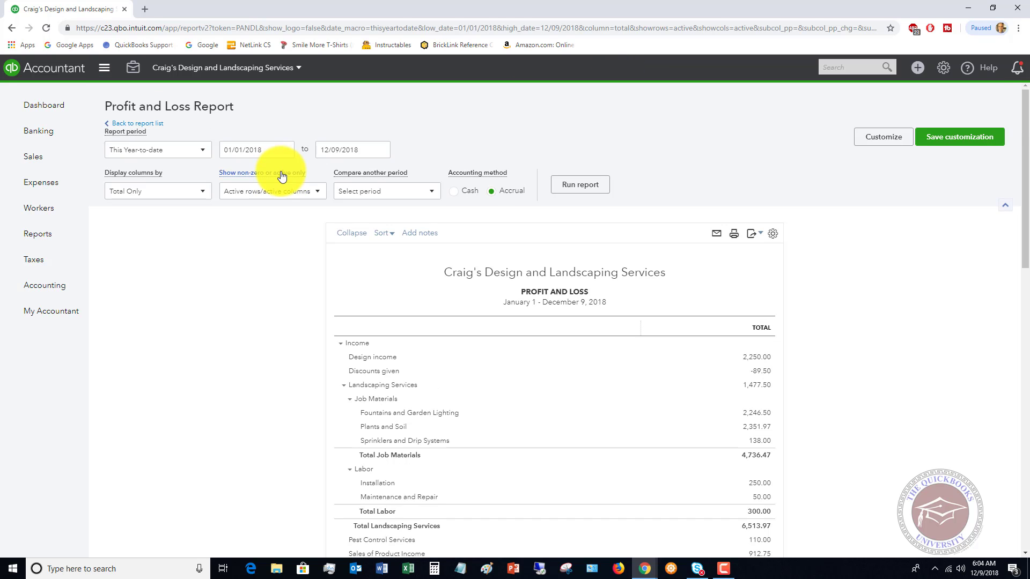
Step: Split the Profit and Loss columns by Classes and rerun the report
click(165, 192)
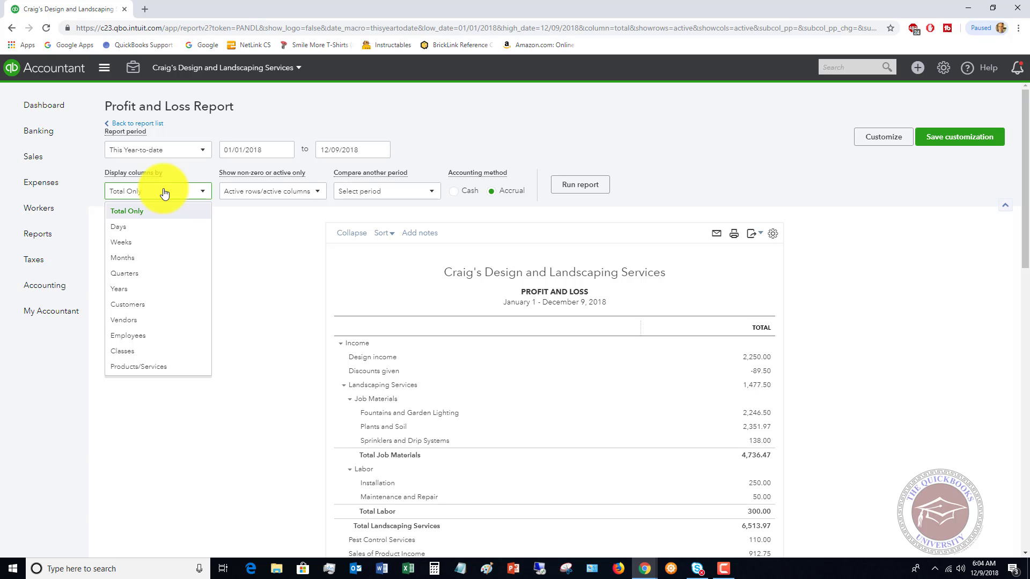
click(129, 352)
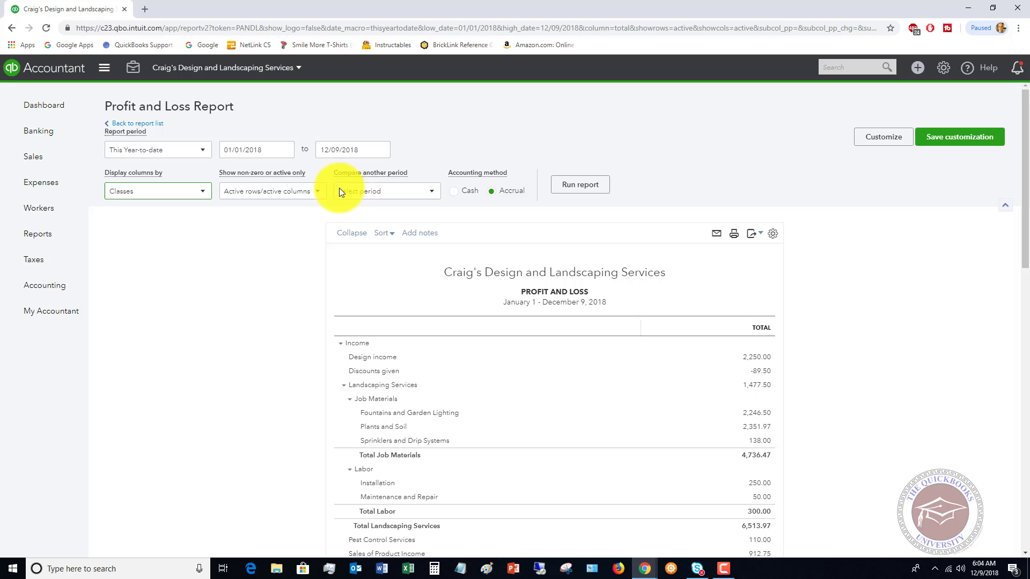
click(571, 187)
Step: Scroll through the class-split report to review Commercial and Not Specified amounts, then scroll back up
scroll(1005, 284, down, 3)
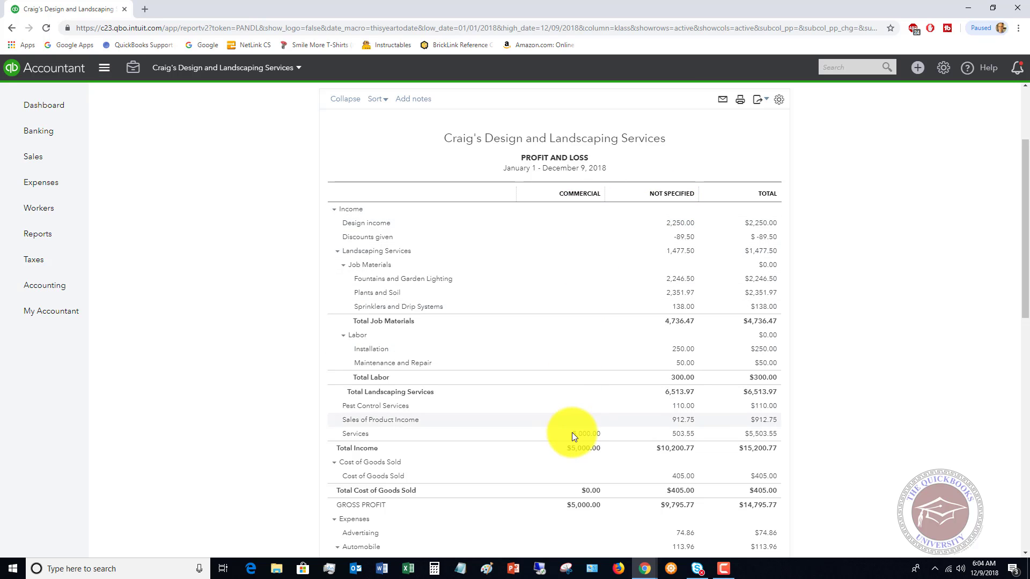
scroll(589, 438, down, 2)
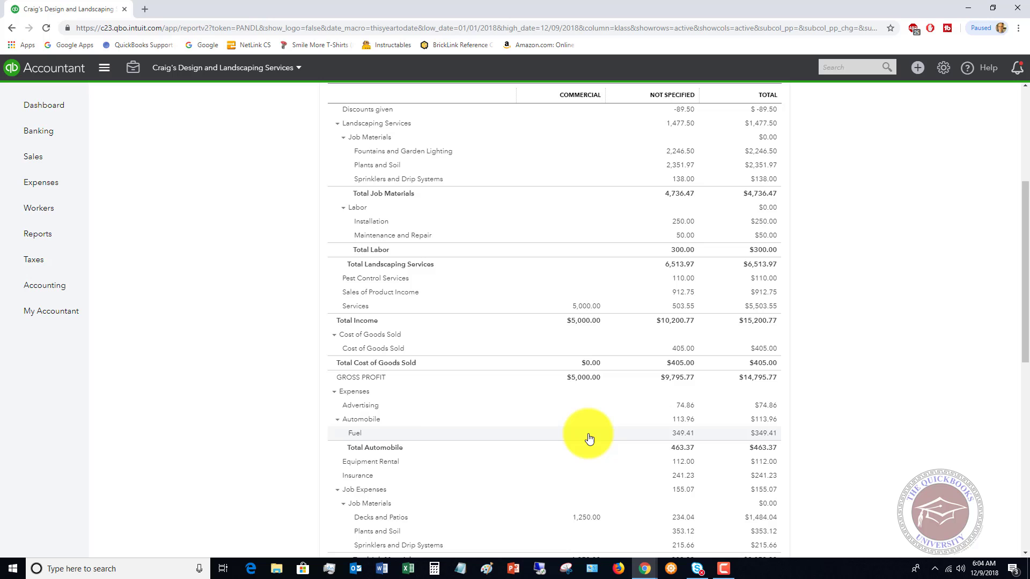
scroll(589, 439, down, 1)
scroll(588, 438, down, 2)
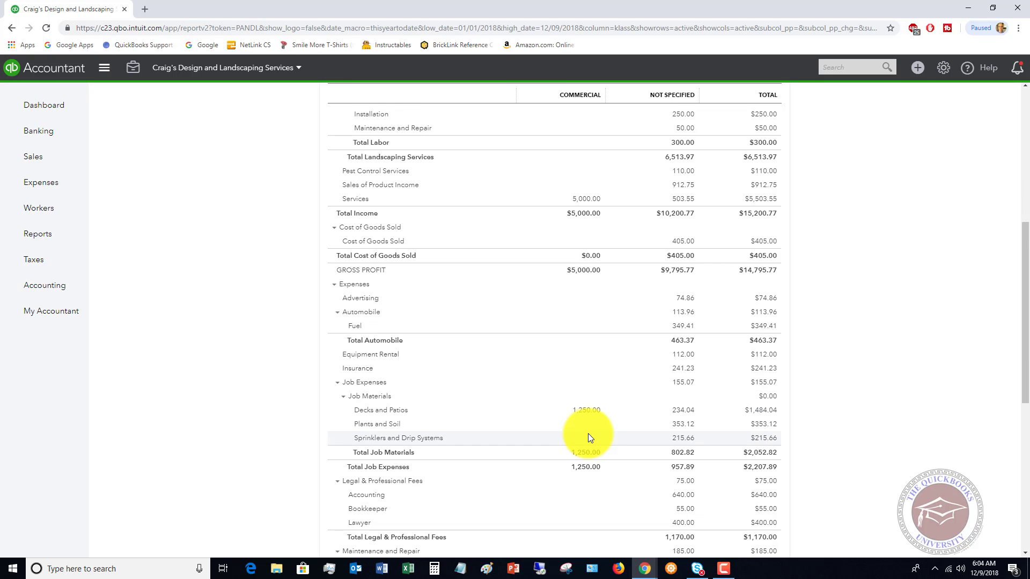
scroll(588, 363, down, 3)
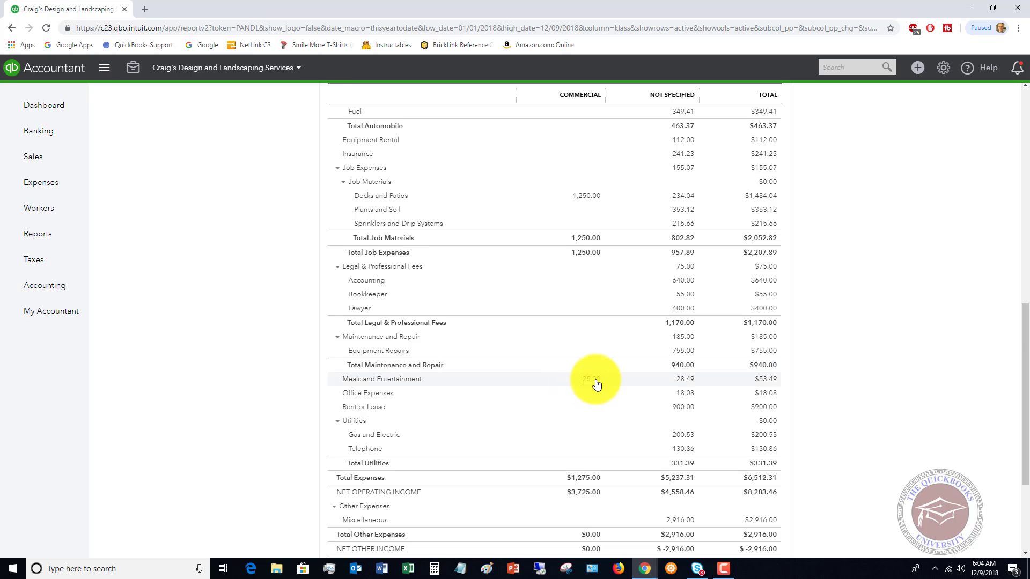
scroll(596, 384, down, 2)
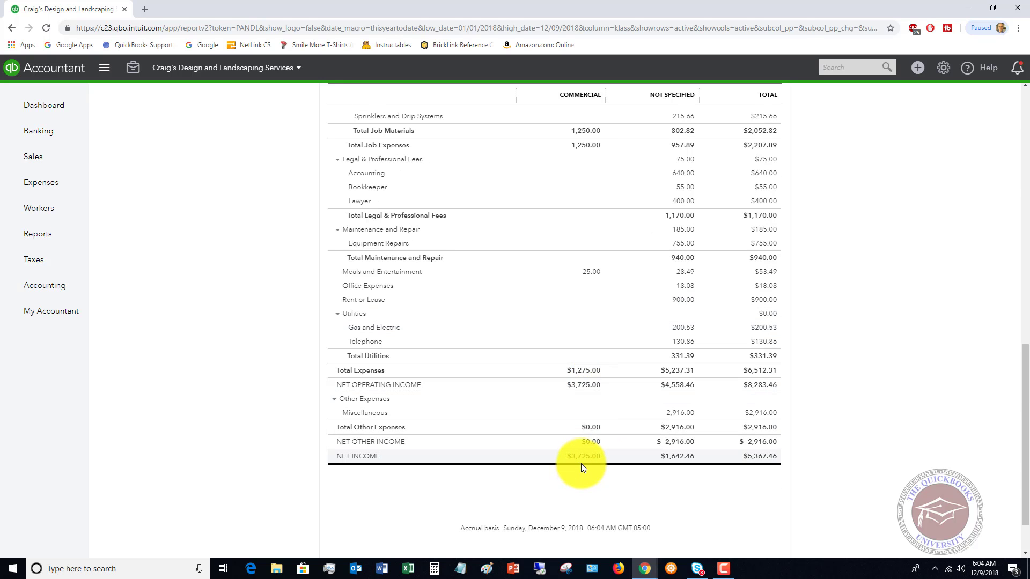
scroll(699, 431, up, 17)
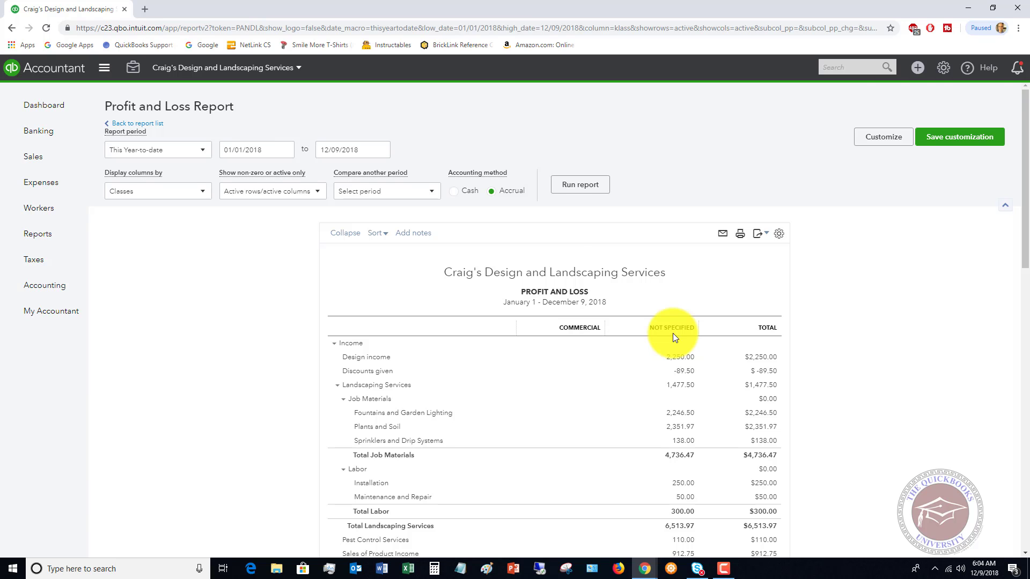
scroll(675, 336, down, 1)
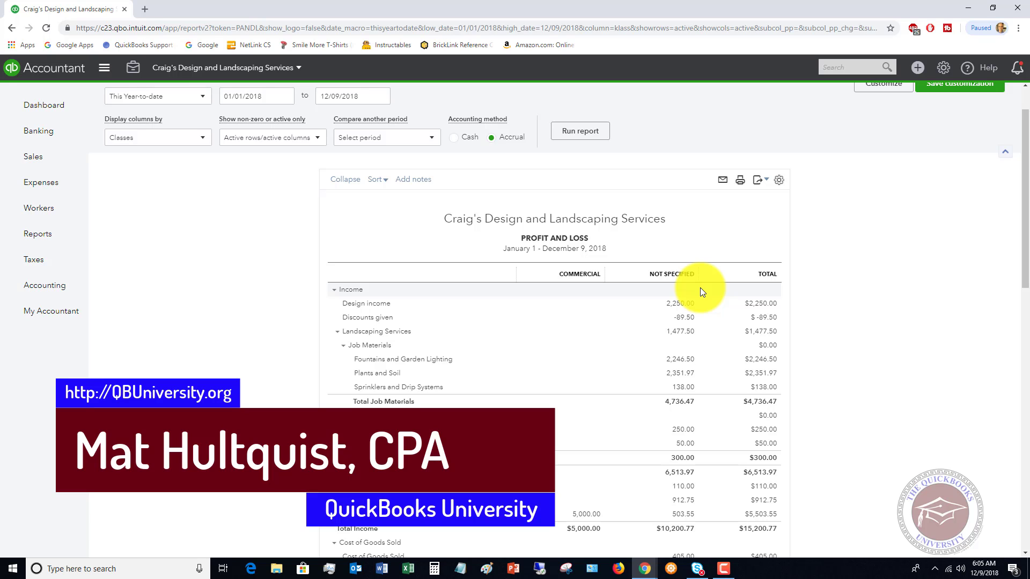
scroll(700, 292, down, 1)
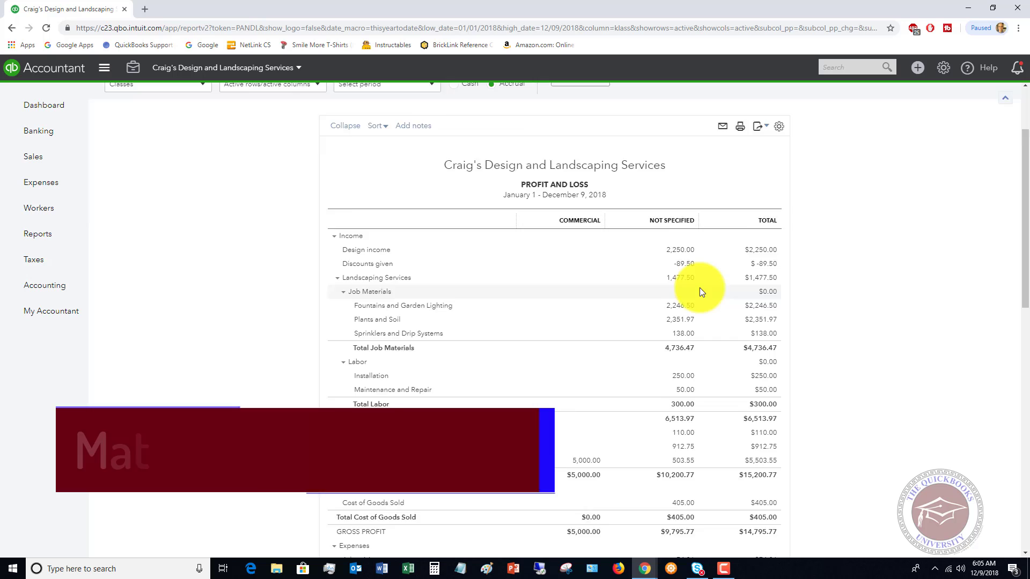
scroll(700, 292, down, 2)
scroll(700, 292, down, 2)
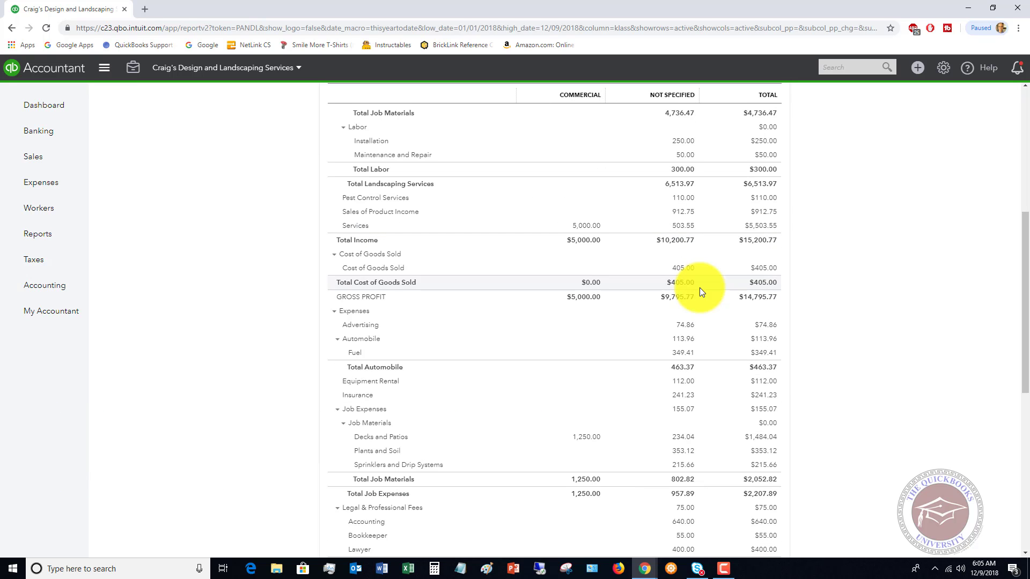